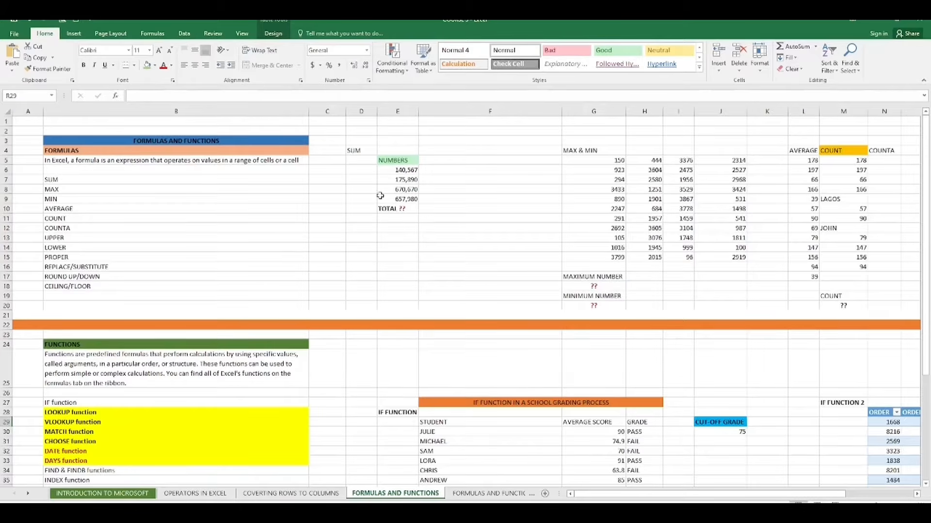
- Select the SUM example block in columns D and E to highlight its numbers
click(364, 157)
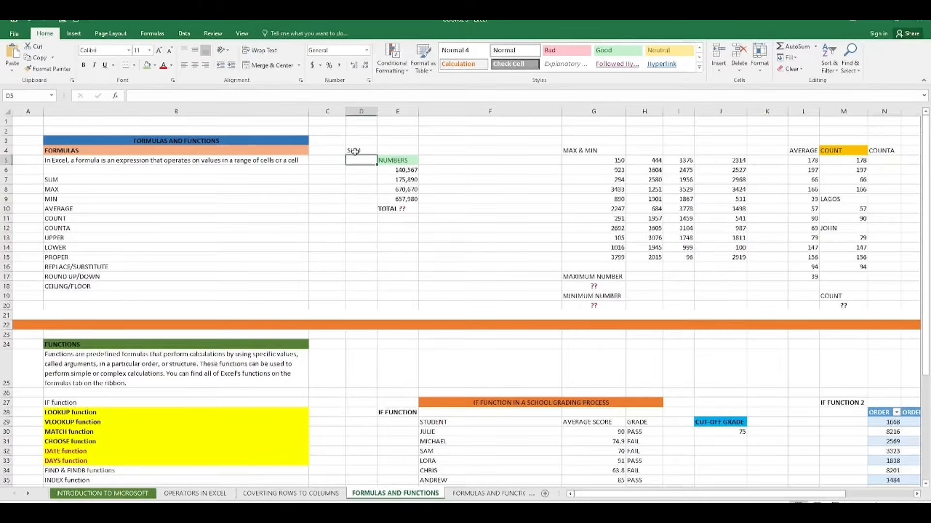
drag(349, 139, 413, 188)
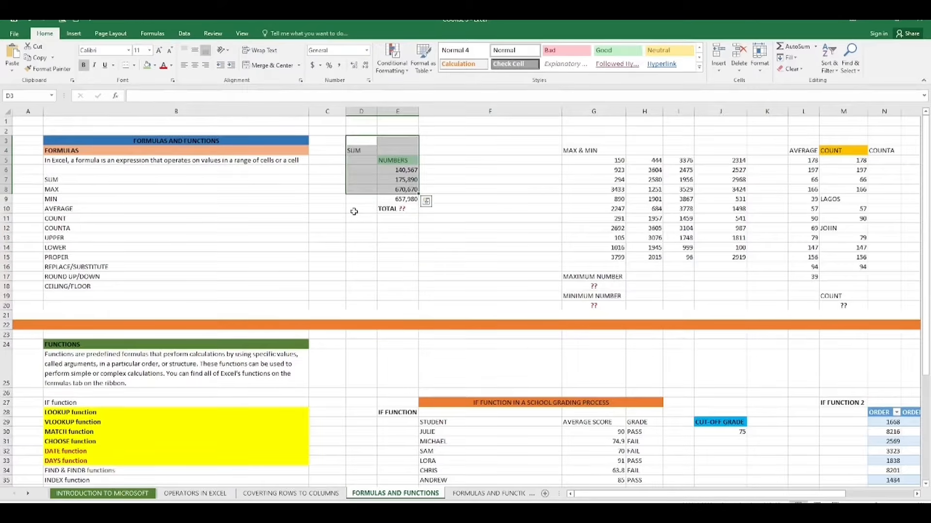
drag(353, 211, 397, 231)
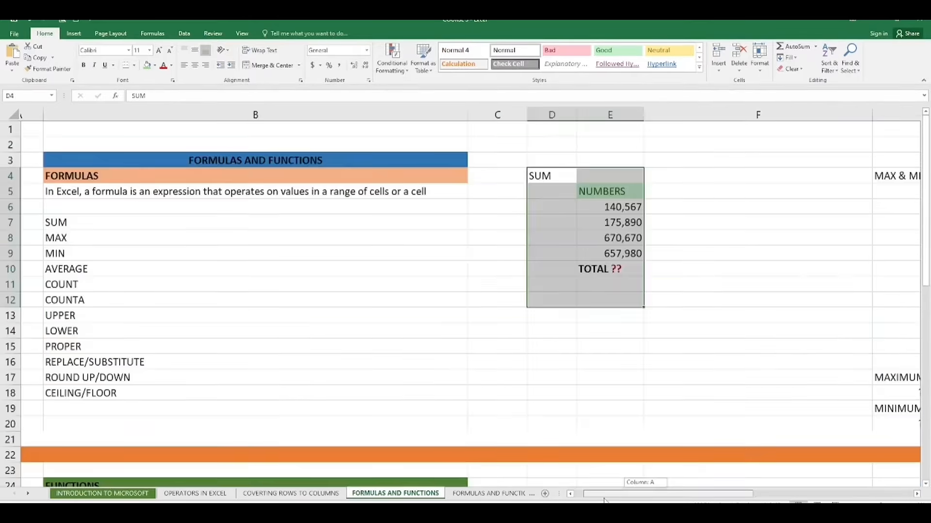
drag(605, 500, 612, 500)
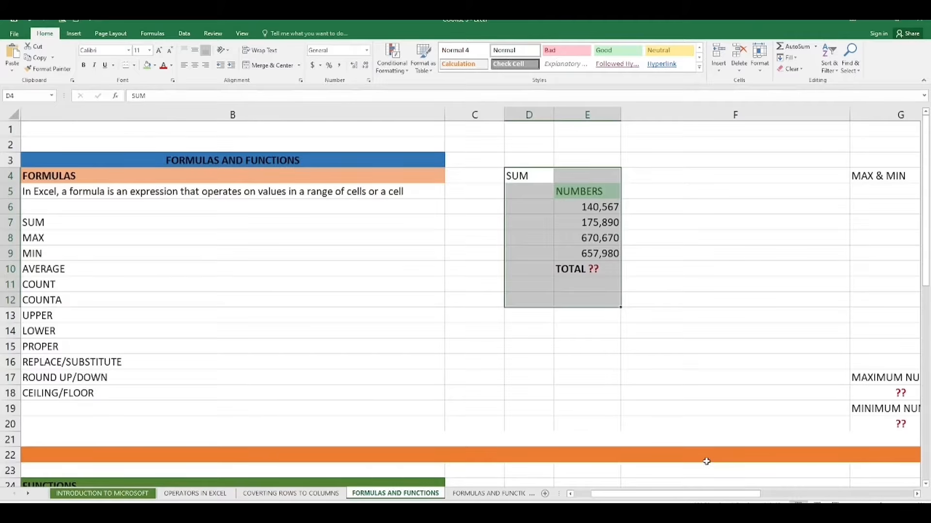
click(738, 378)
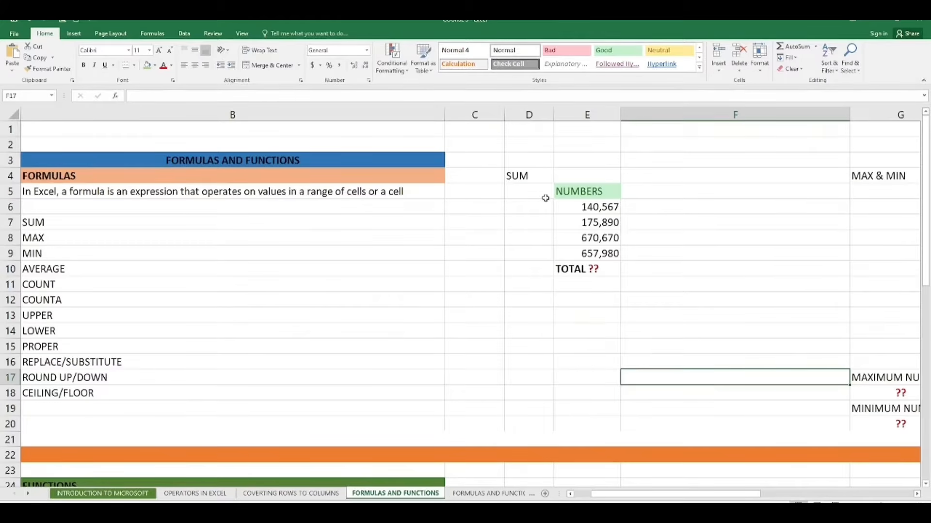
scroll(545, 198, down, 6)
click(531, 283)
scroll(667, 192, up, 6)
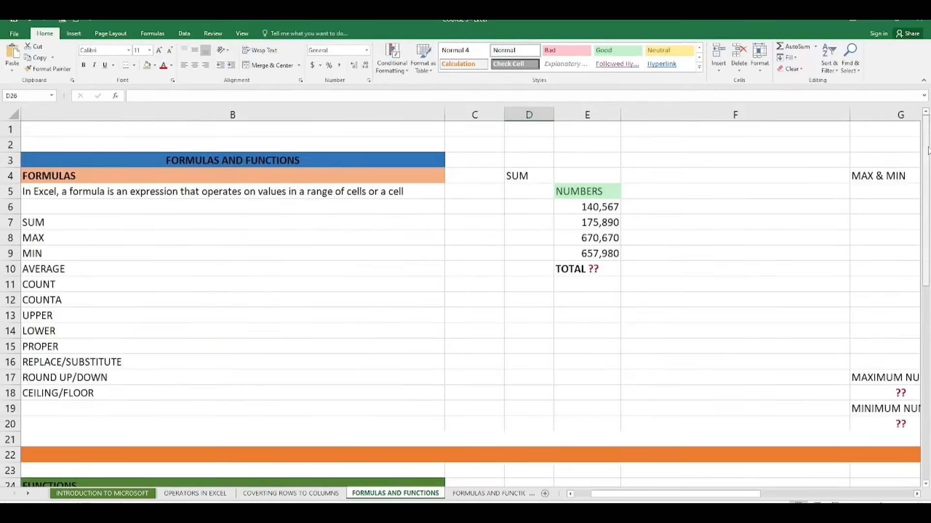
- Clear the TOTAL ?? label in E10 and start a SUM formula there
double_click(609, 270)
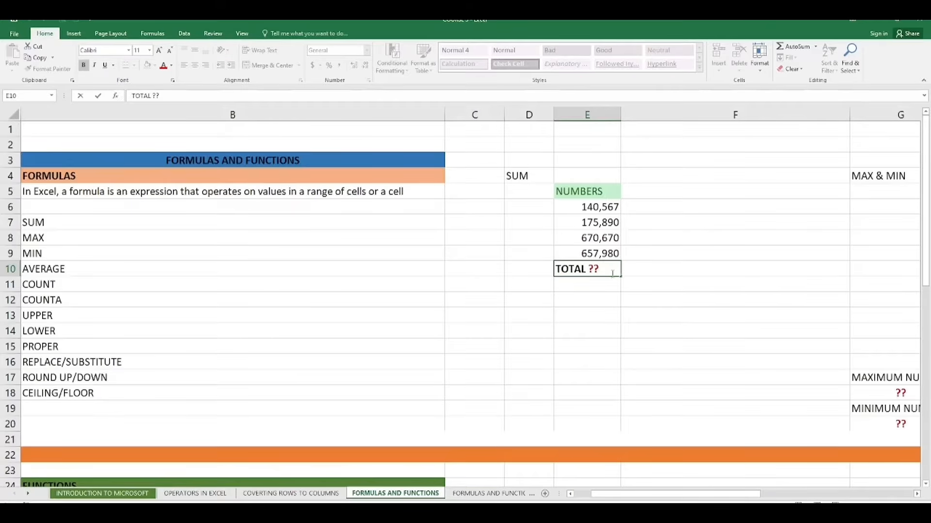
key(BackSpace)
key(BackSpace)
text(SUM)
key(BackSpace)
key(BackSpace)
key(BackSpace)
key(BackSpace)
key(BackSpace)
key(BackSpace)
key(BackSpace)
key(BackSpace)
key(BackSpace)
key(BackSpace)
text(=SUM)
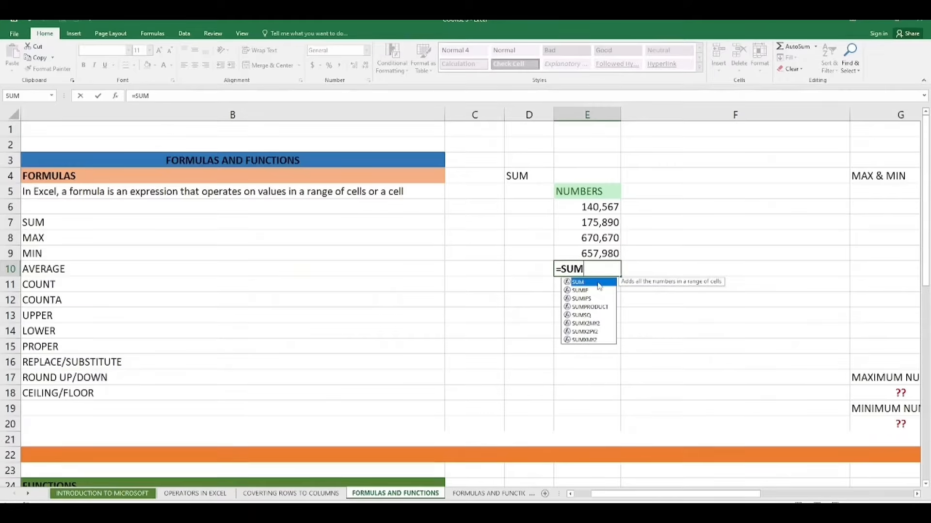
text(()
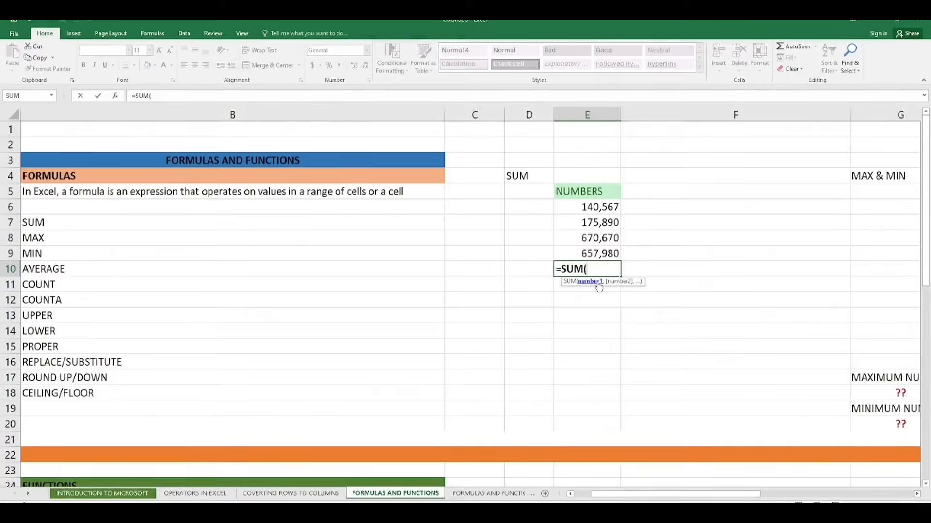
- Add cells E6, E7, E8 and E9 as separate SUM arguments and enter the formula
click(605, 207)
text(,)
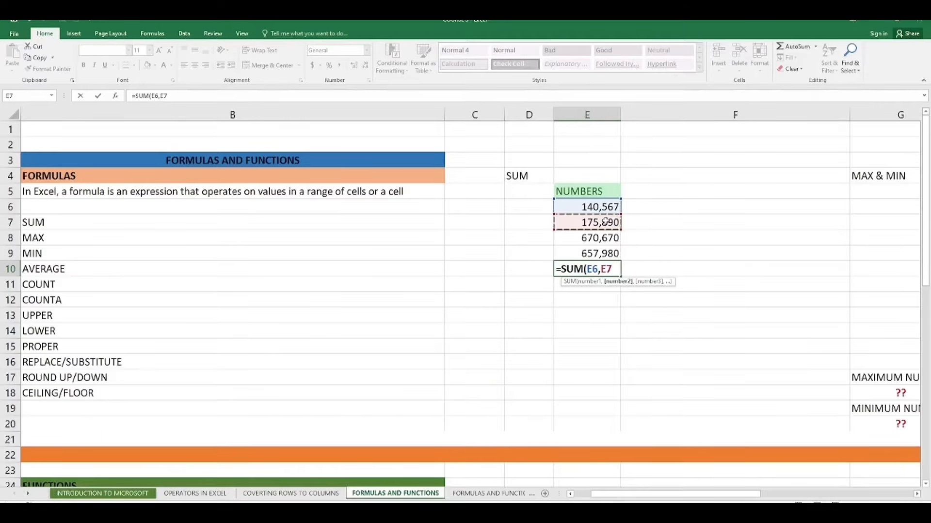
text(,)
click(600, 242)
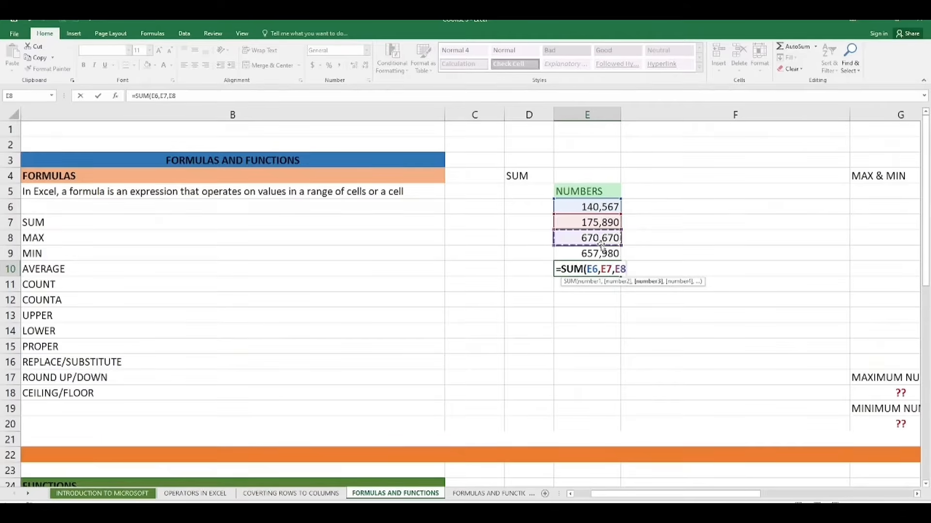
text(,)
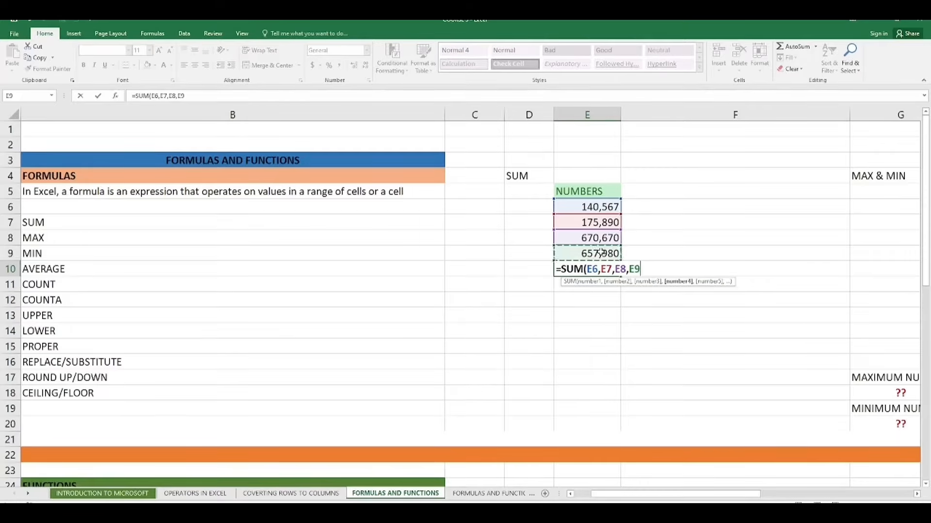
click(601, 253)
text())
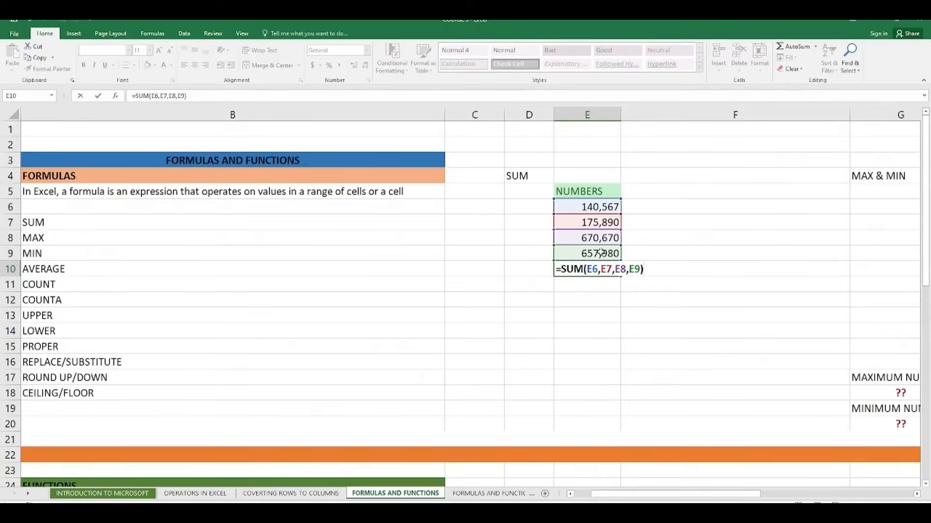
key(Return)
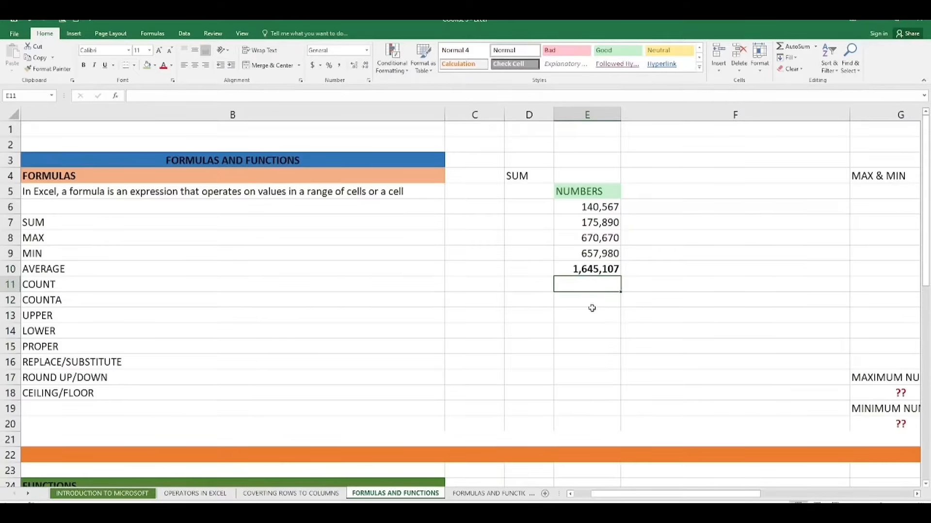
- Rewrite the E10 formula so SUM uses the range E6:E9 instead of individual cells
click(525, 272)
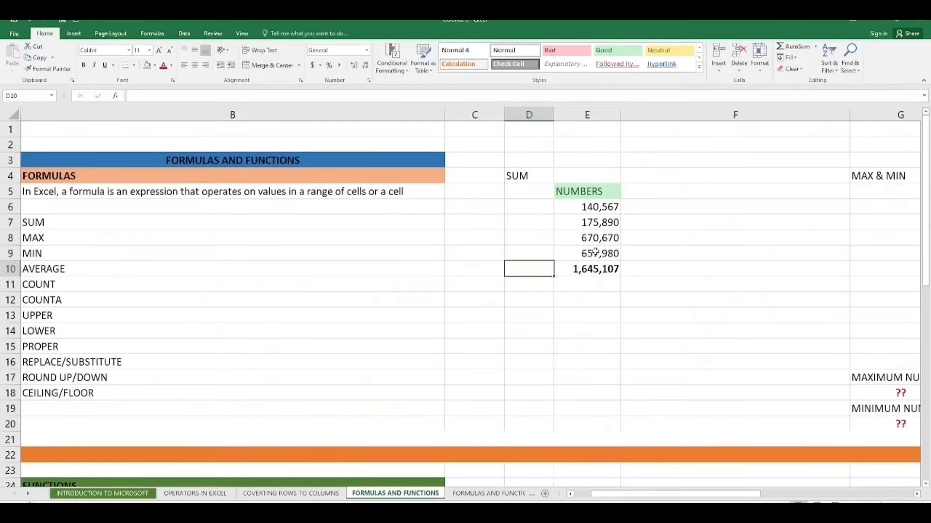
double_click(592, 268)
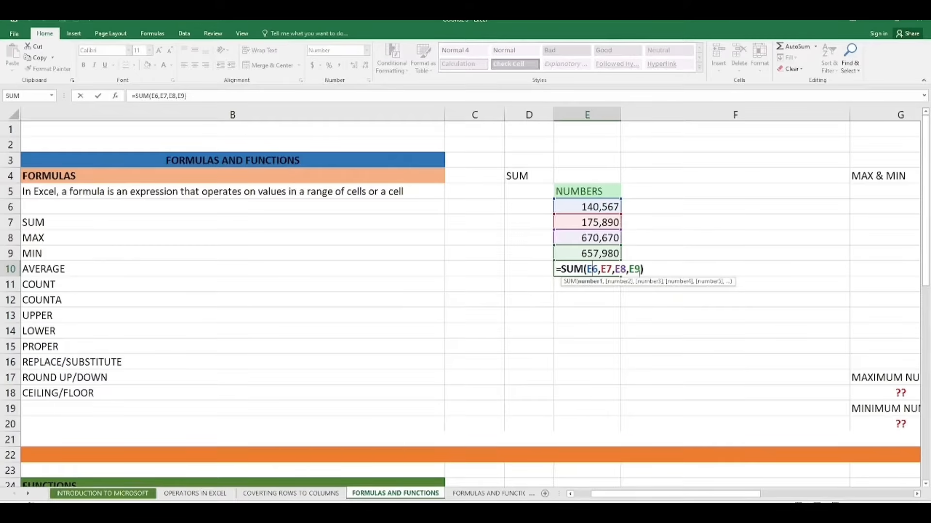
click(640, 270)
key(BackSpace)
key(BackSpace)
key(BackSpace)
key(BackSpace)
key(BackSpace)
key(BackSpace)
key(BackSpace)
key(BackSpace)
key(BackSpace)
key(BackSpace)
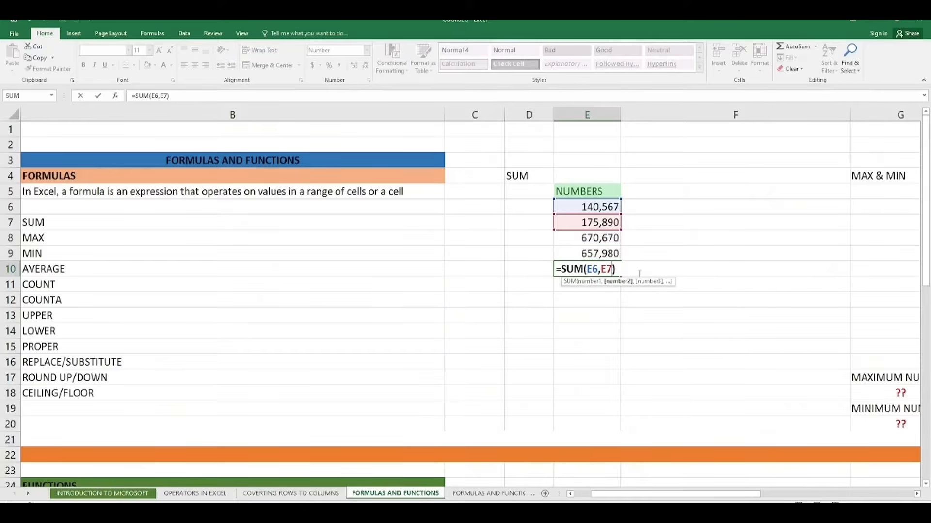
key(BackSpace)
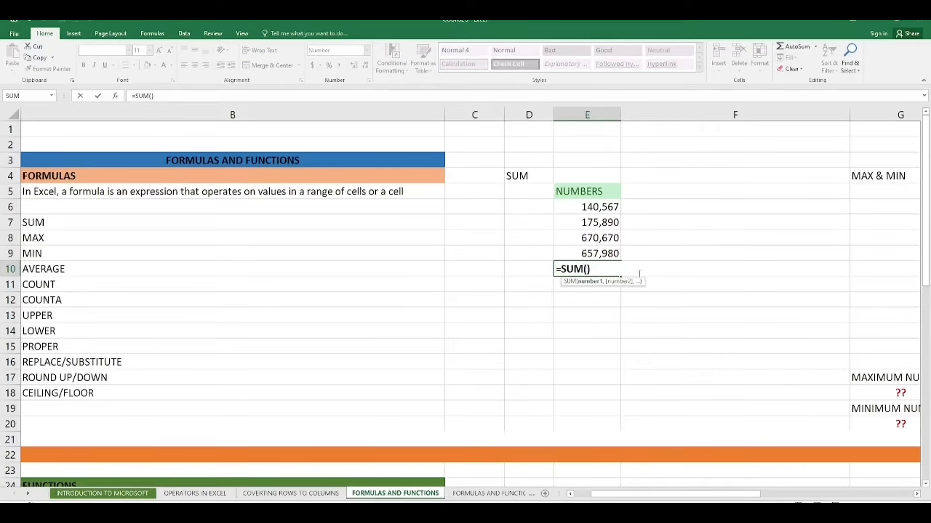
key(Right)
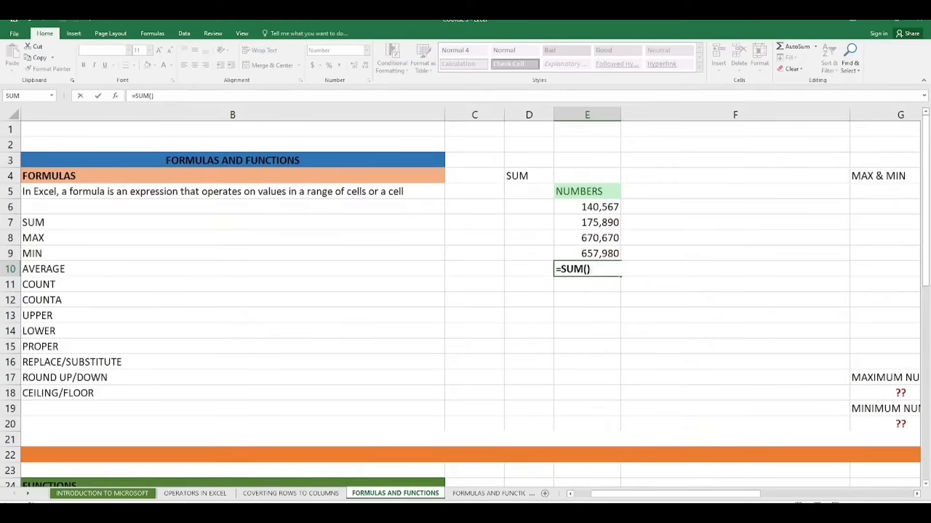
key(Left)
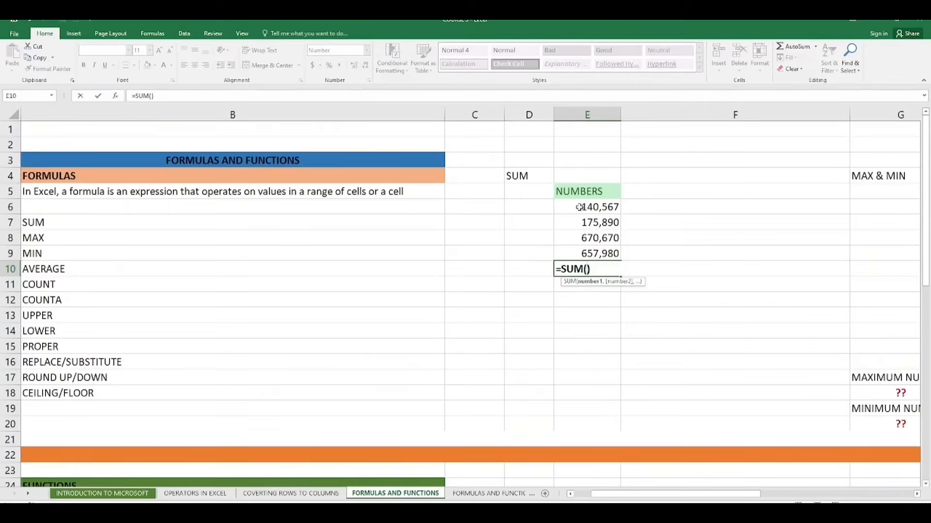
drag(579, 208, 584, 252)
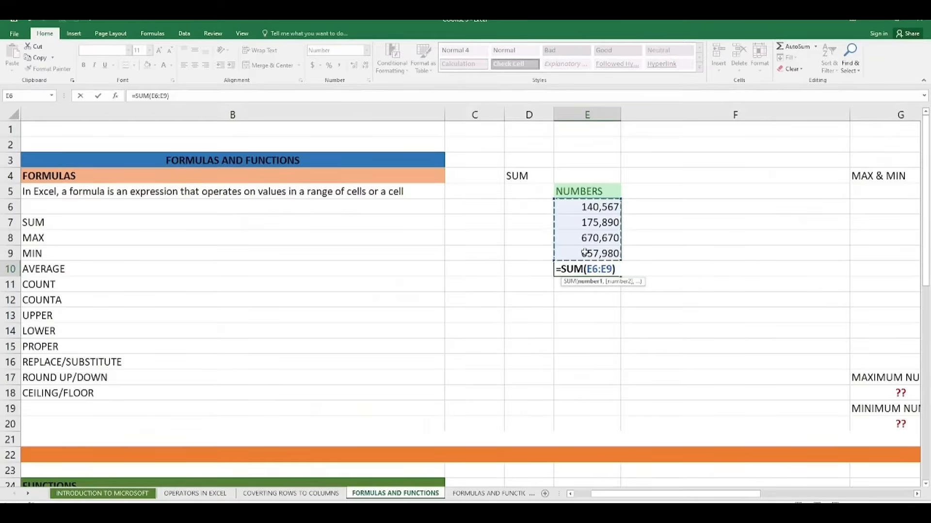
key(Return)
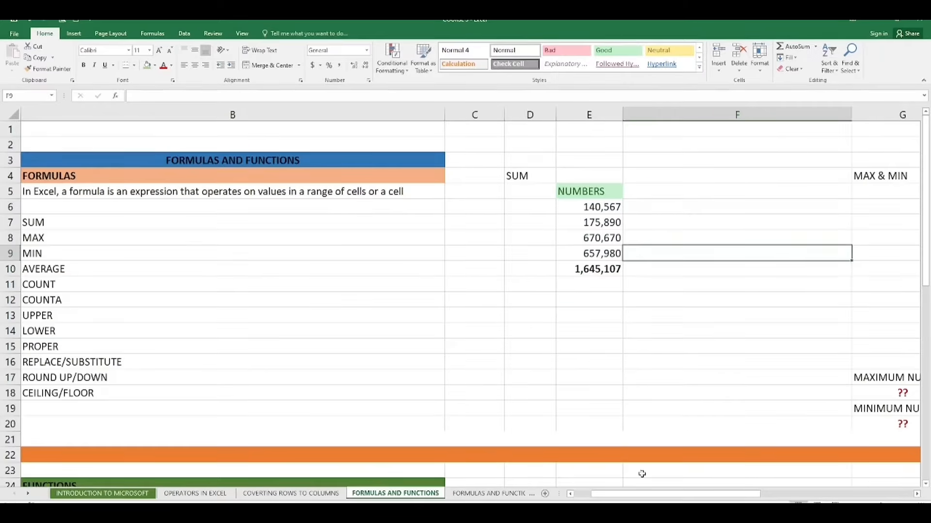
- Clear the ?? placeholder under MAXIMUM NUMBER in G18
click(917, 494)
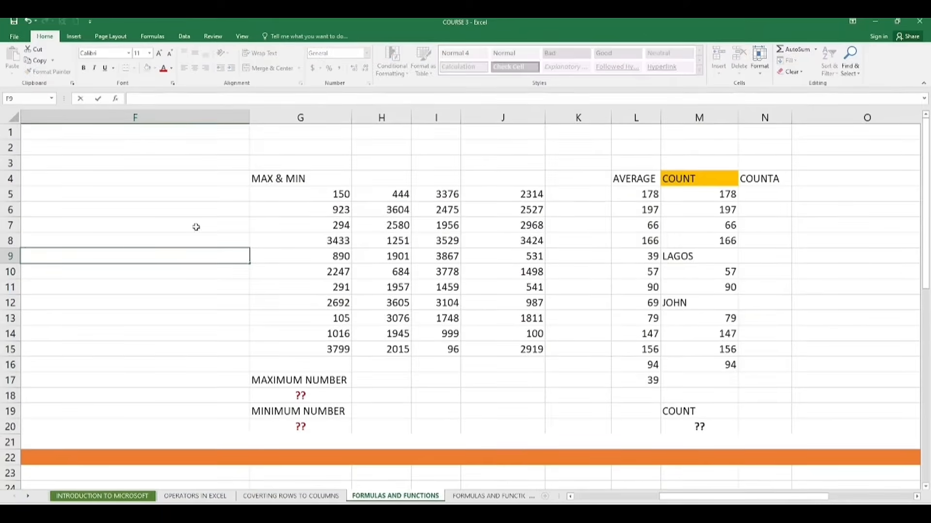
click(355, 178)
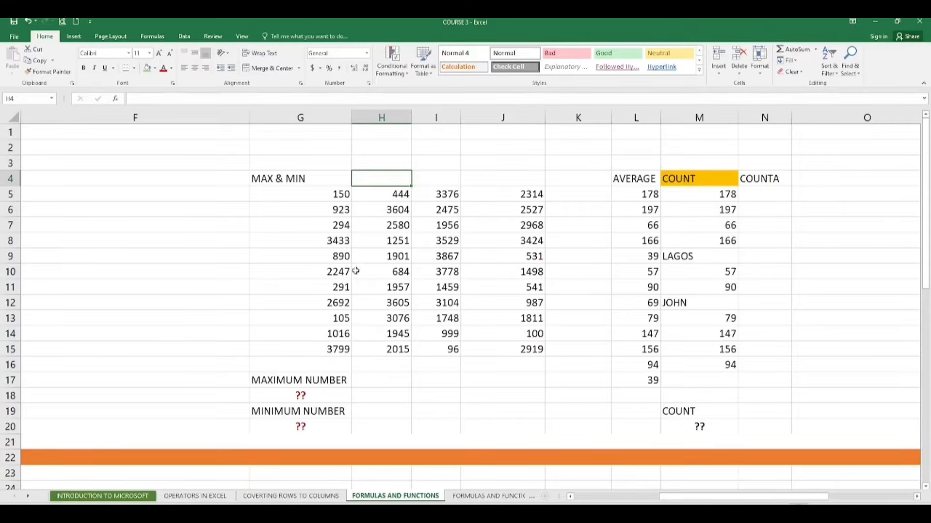
click(465, 304)
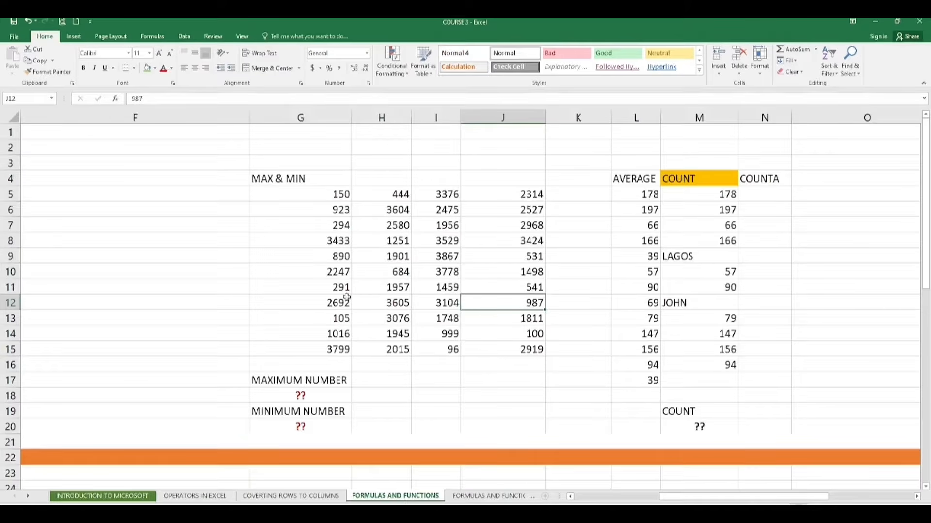
click(299, 395)
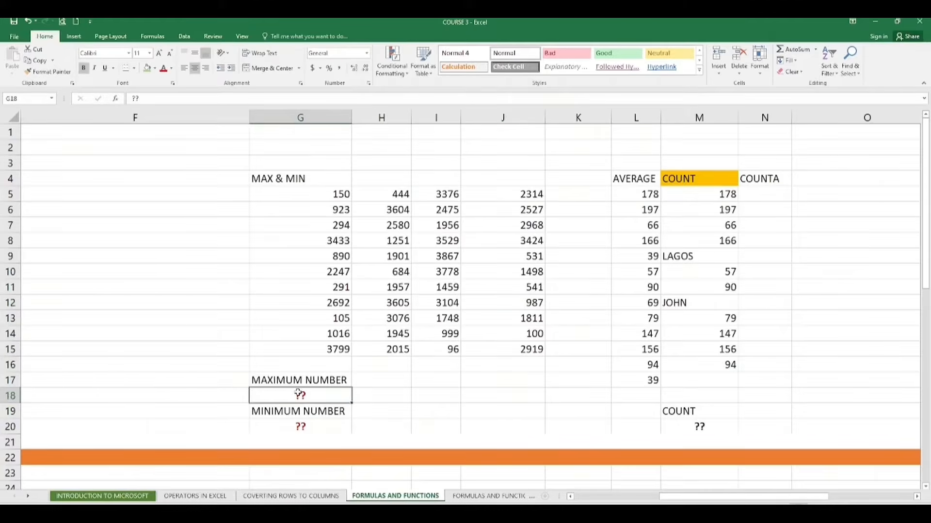
double_click(301, 395)
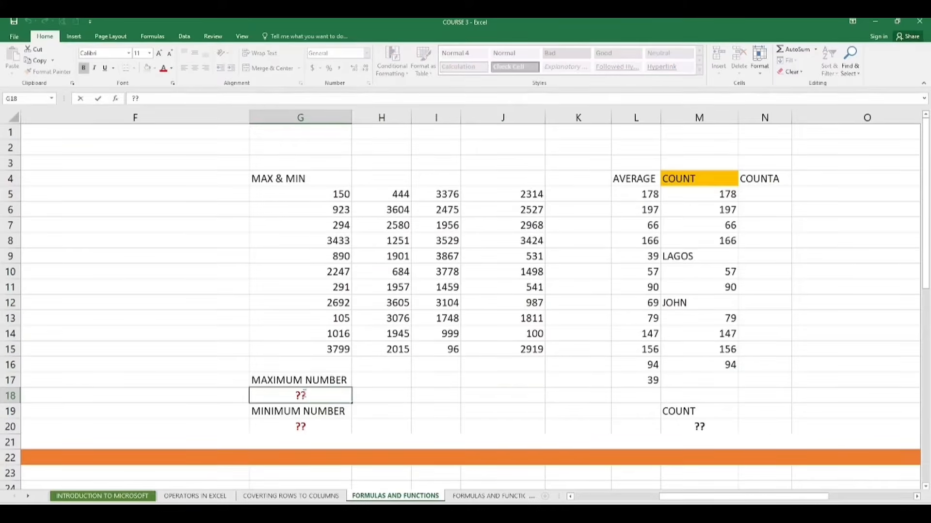
key(BackSpace)
key(BackSpace)
drag(706, 499, 630, 500)
- Enter an AVERAGE formula over E6:E9 in D11
click(531, 289)
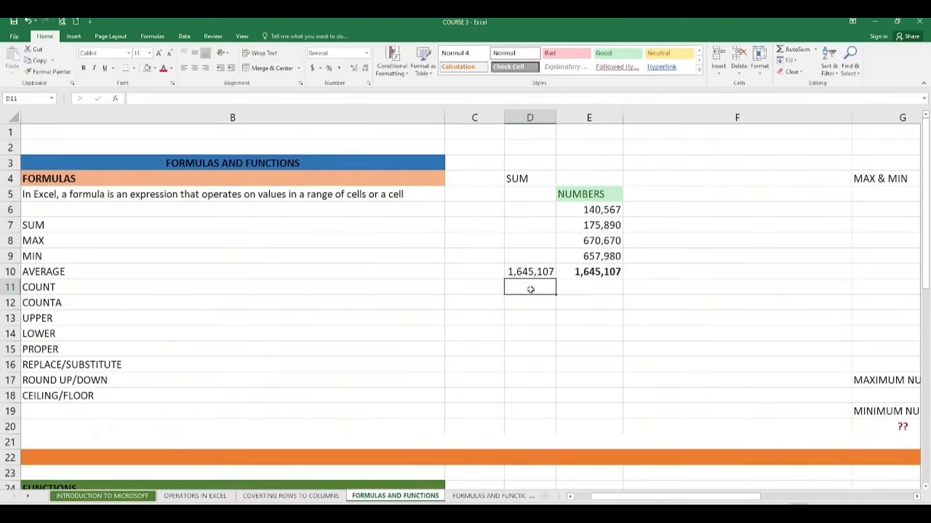
text(=AV)
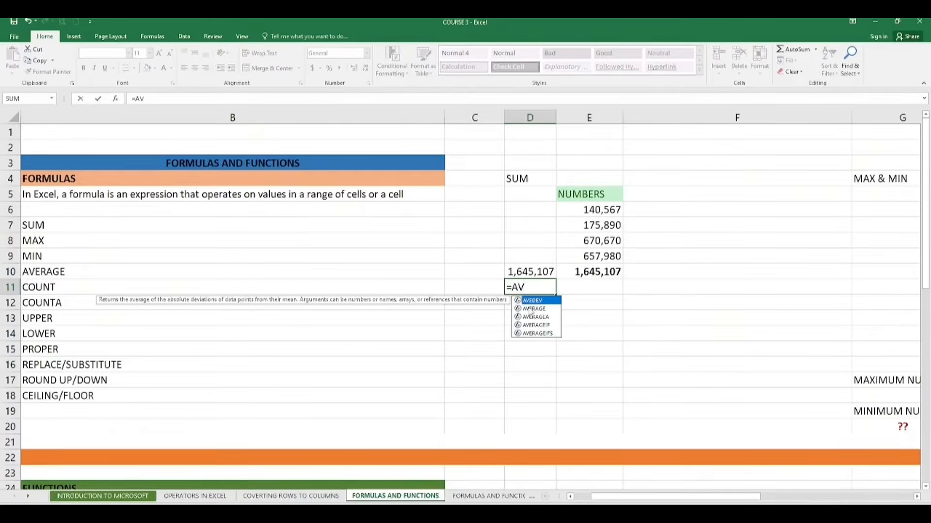
click(532, 309)
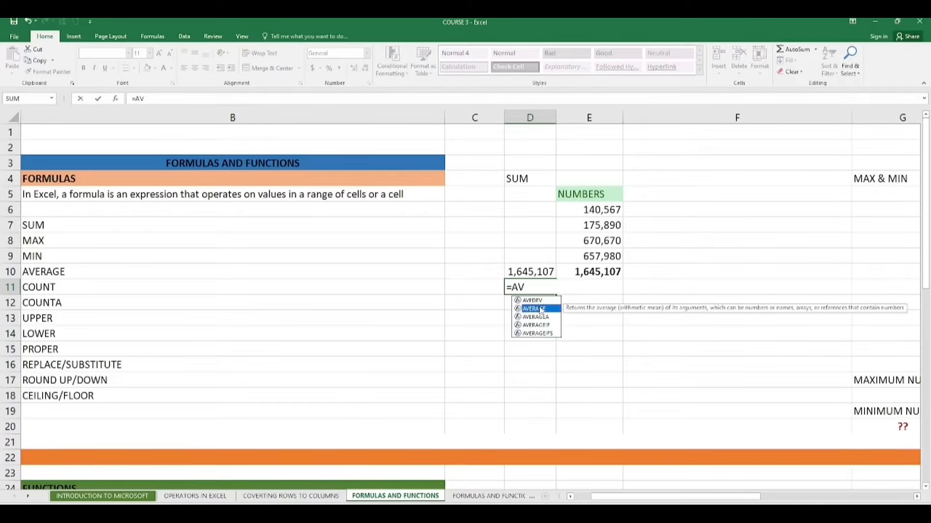
double_click(541, 310)
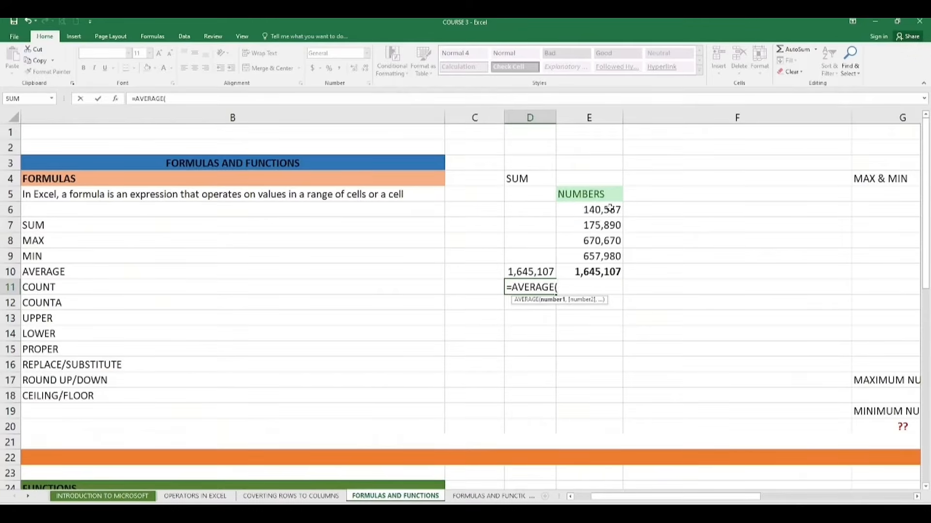
drag(610, 208, 610, 254)
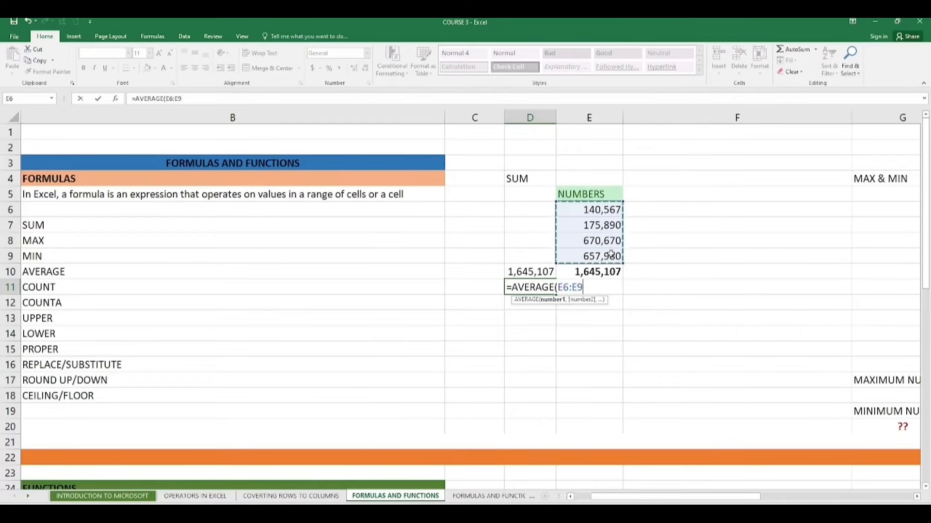
key(Return)
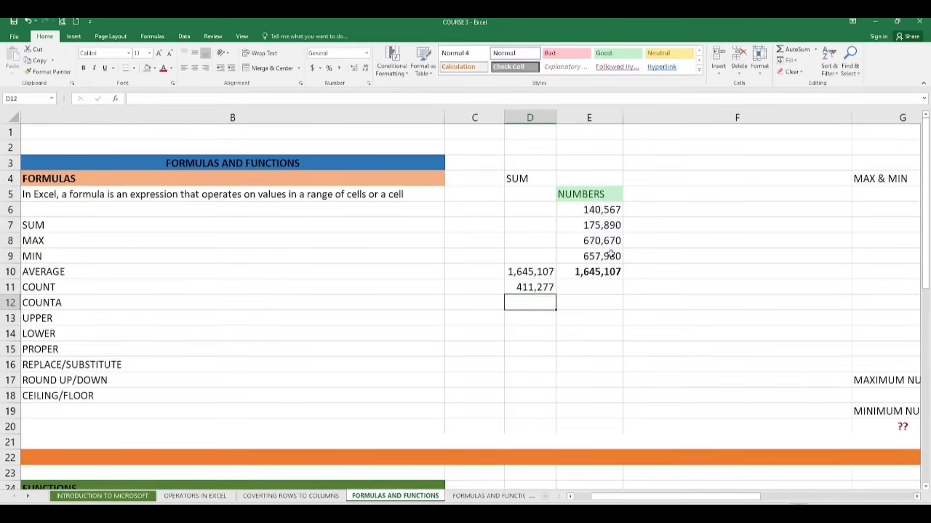
click(536, 291)
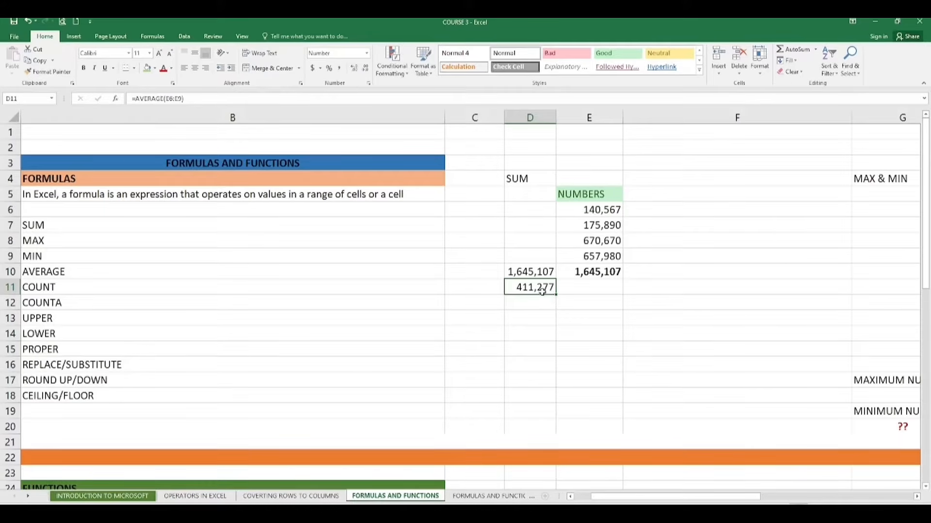
click(596, 283)
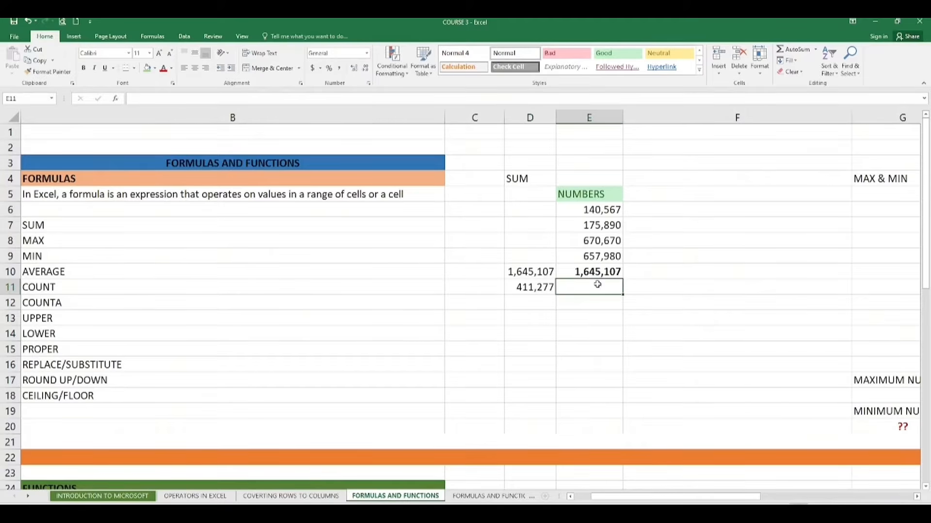
double_click(518, 286)
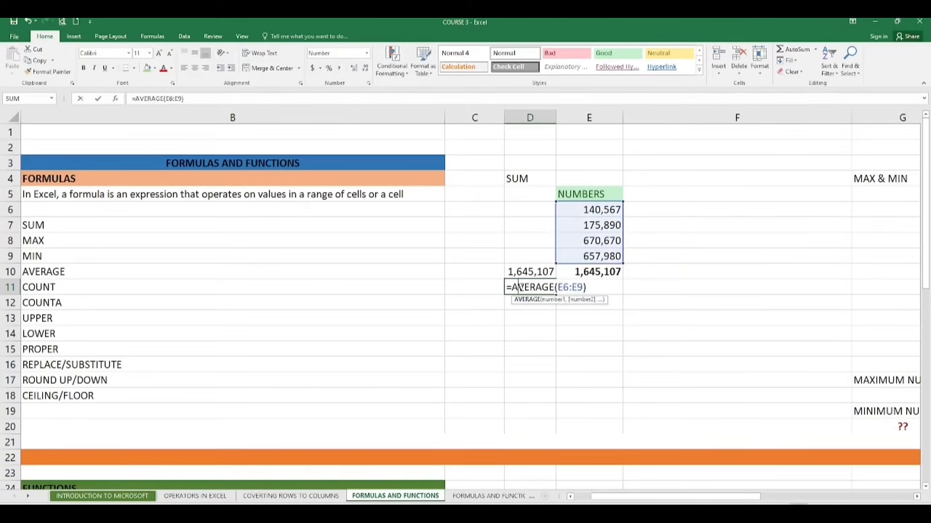
click(526, 315)
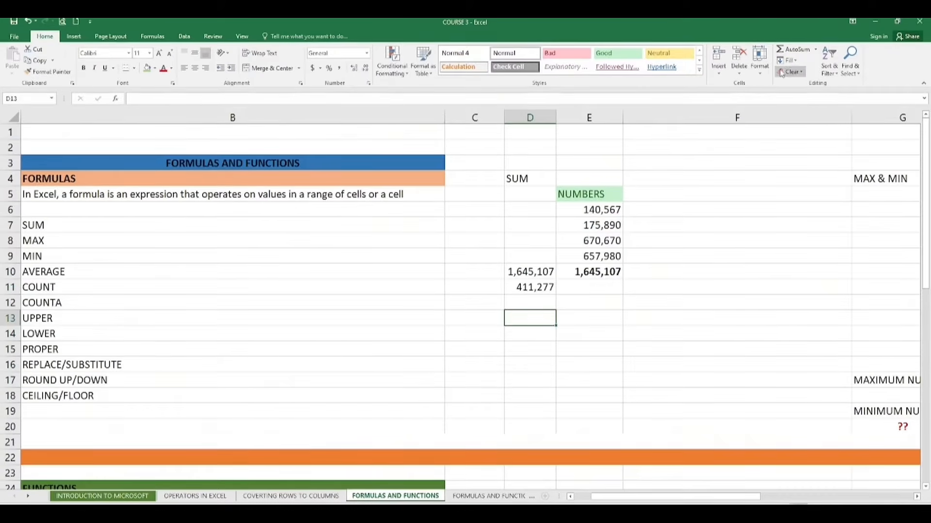
click(815, 49)
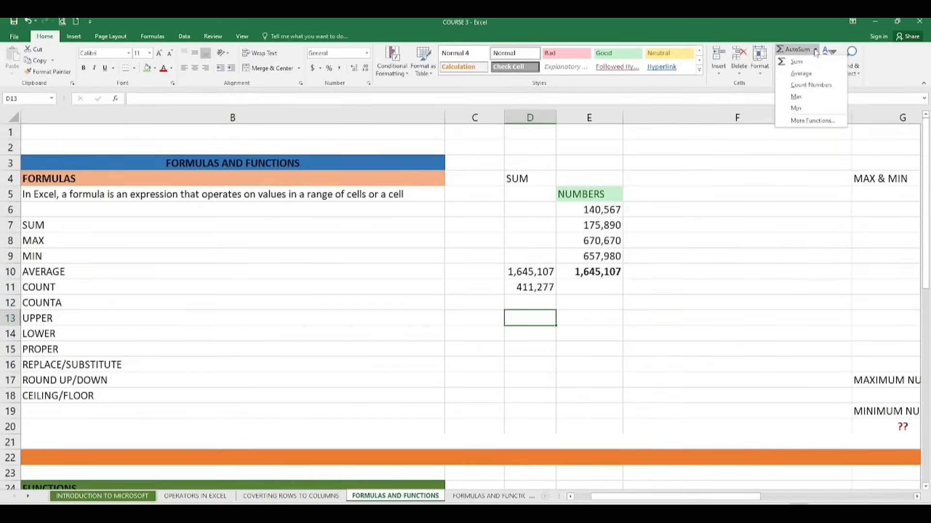
click(804, 73)
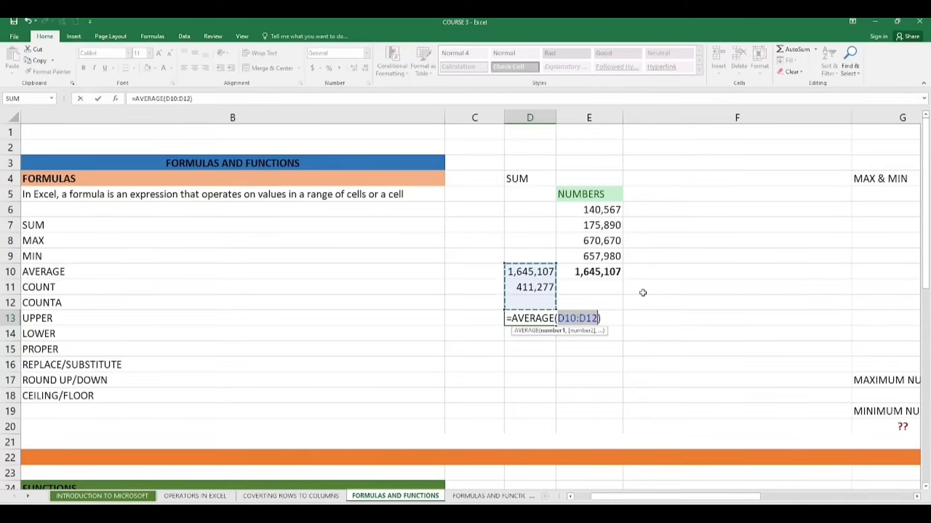
key(BackSpace)
key(BackSpace)
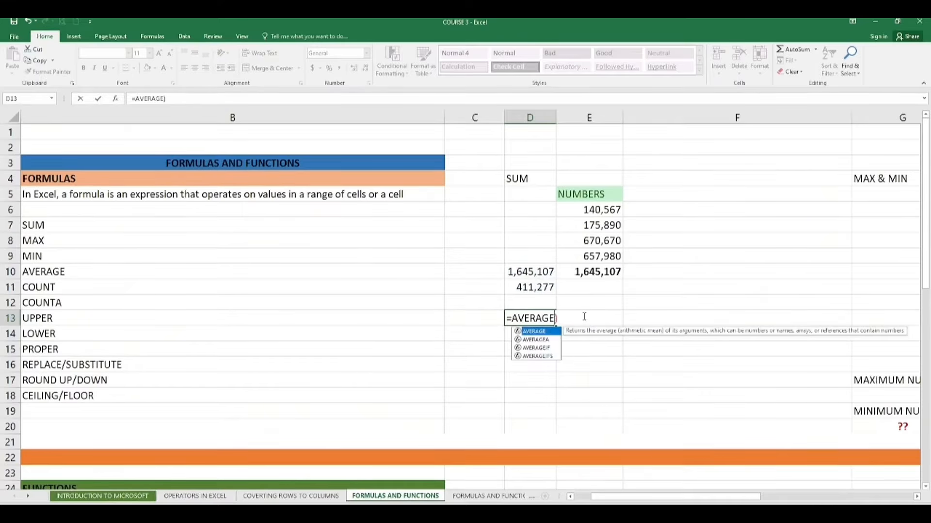
key(BackSpace)
click(599, 315)
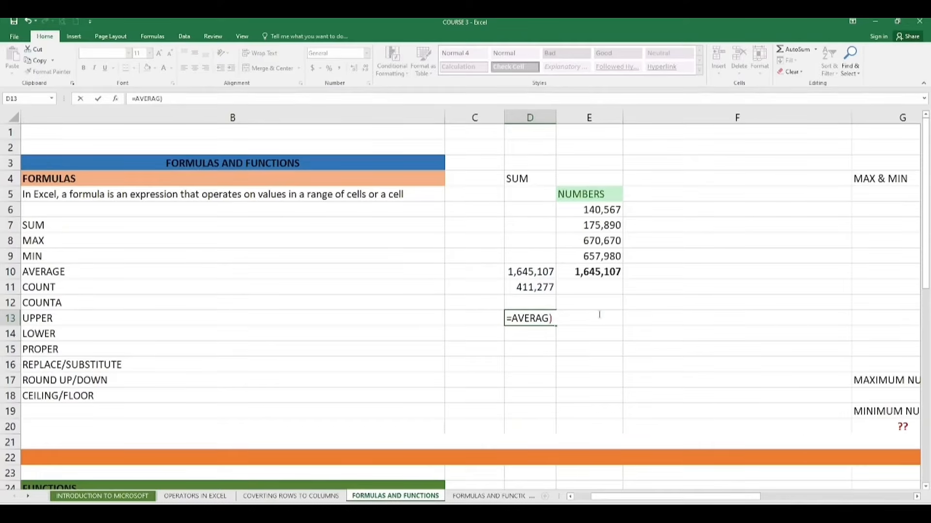
key(BackSpace)
key(BackSpace)
key(BackSpace)
key(BackSpace)
key(BackSpace)
key(BackSpace)
key(BackSpace)
key(BackSpace)
key(Escape)
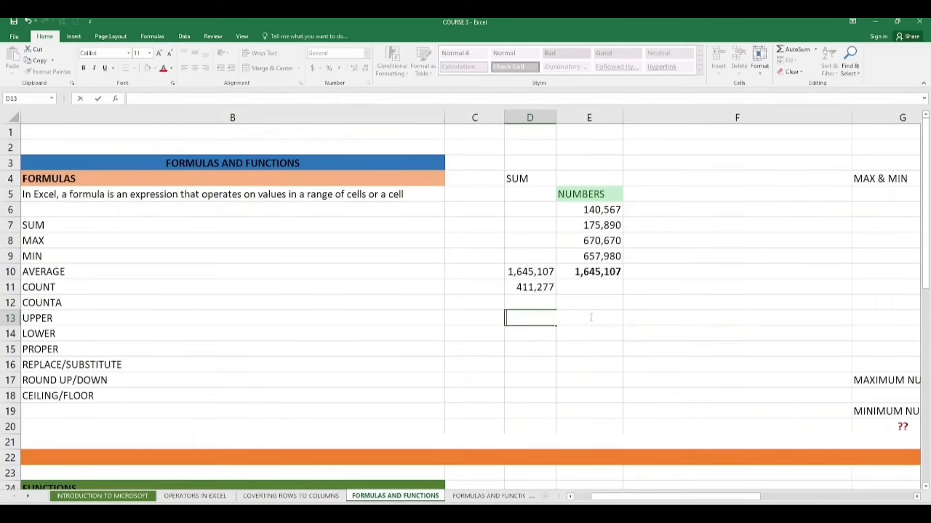
- Insert an AutoSum Average in E11 and correct its range to E6:E9
click(615, 293)
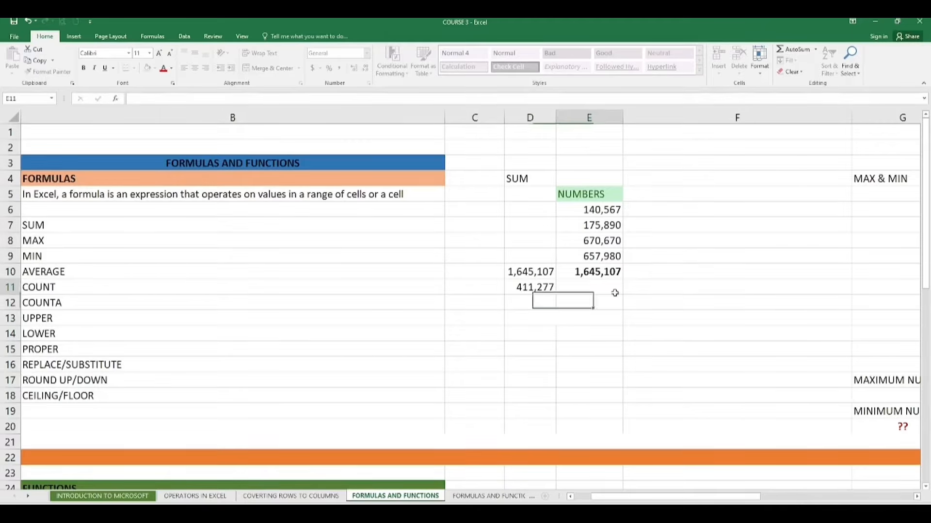
click(815, 49)
click(816, 75)
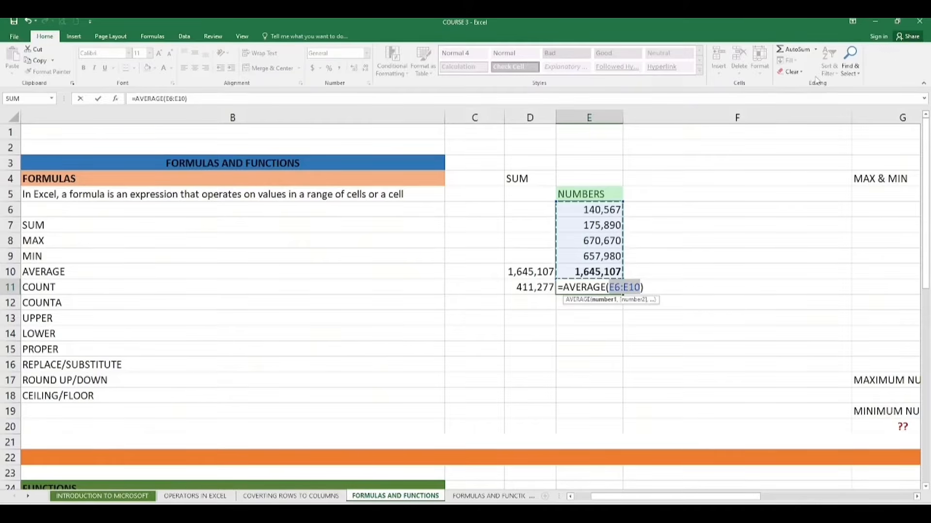
key(BackSpace)
key(BackSpace)
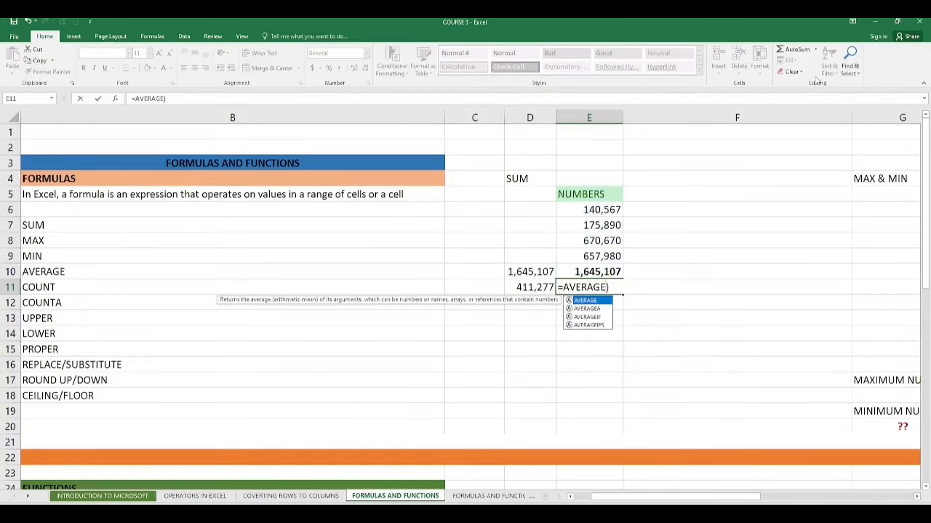
text(()
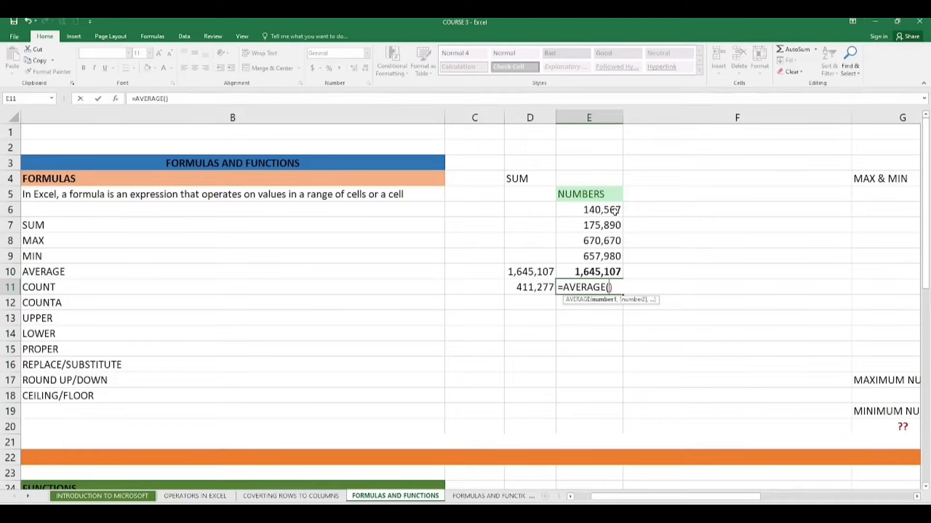
drag(618, 211, 617, 255)
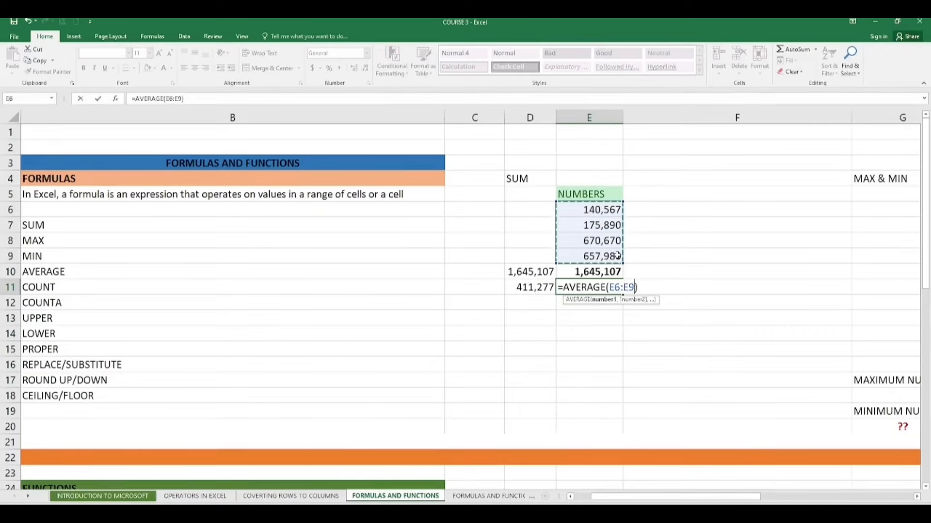
key(Return)
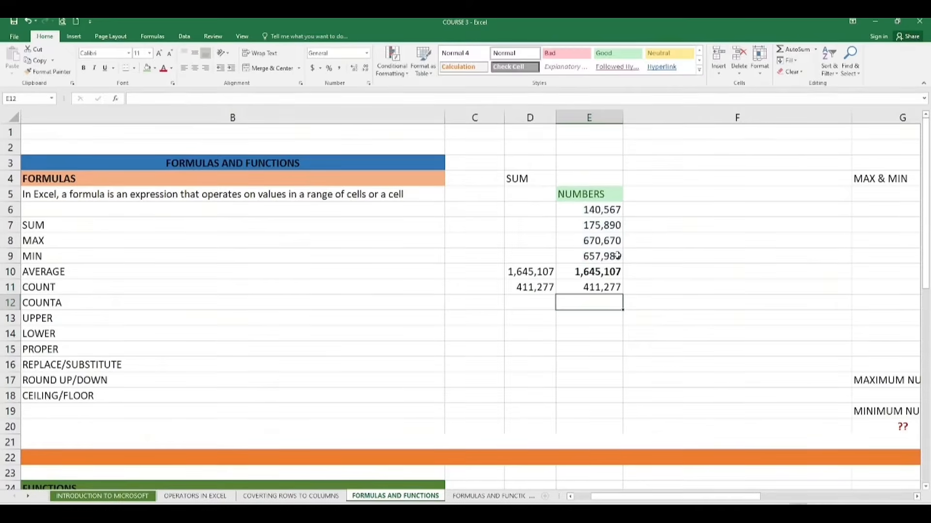
click(658, 303)
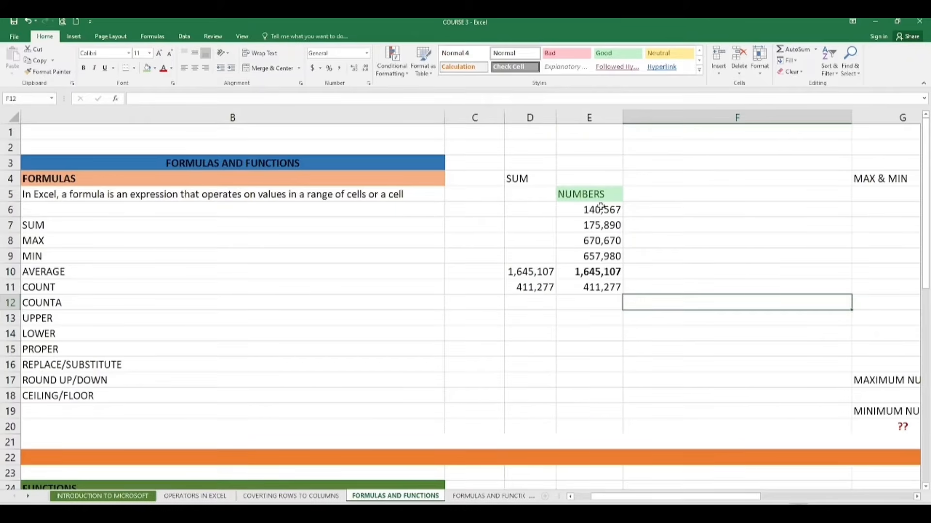
drag(580, 211, 691, 257)
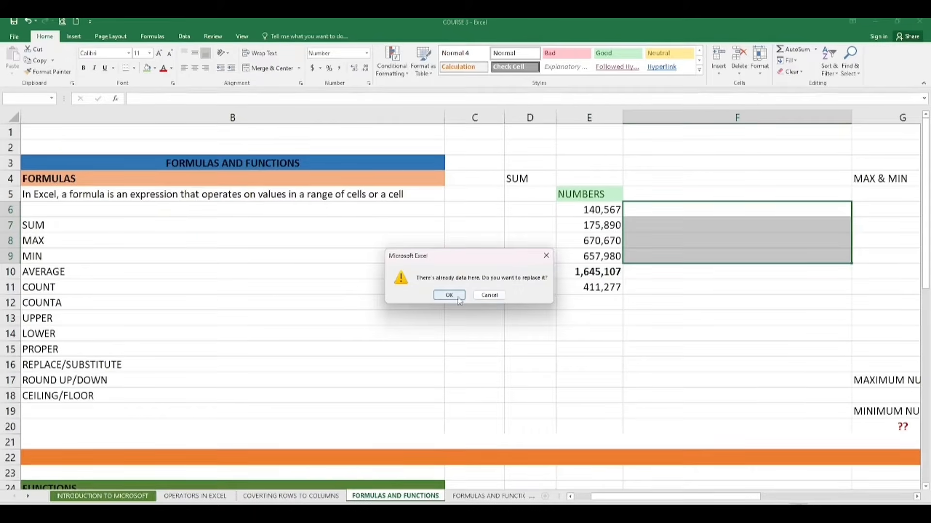
click(489, 296)
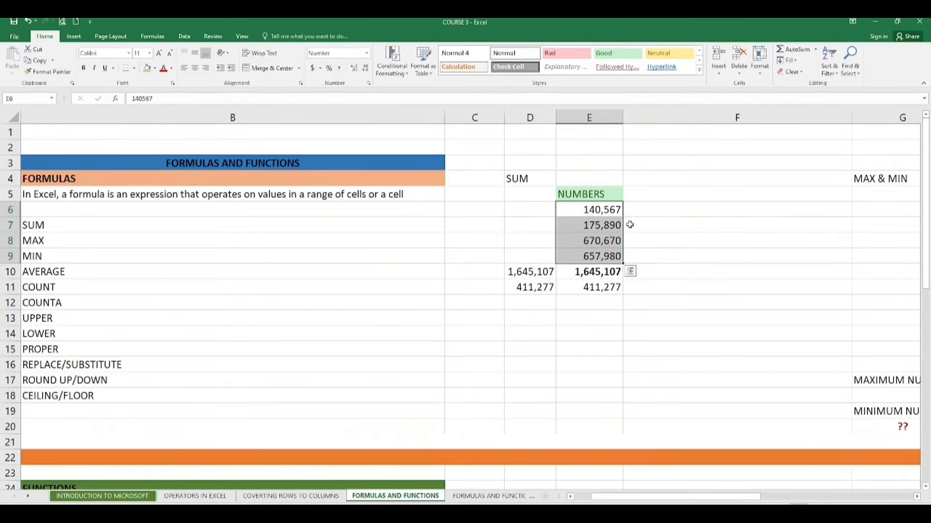
- Move the numbers from E6:E9 to B12:B15, replacing the labels already there
drag(625, 234, 439, 324)
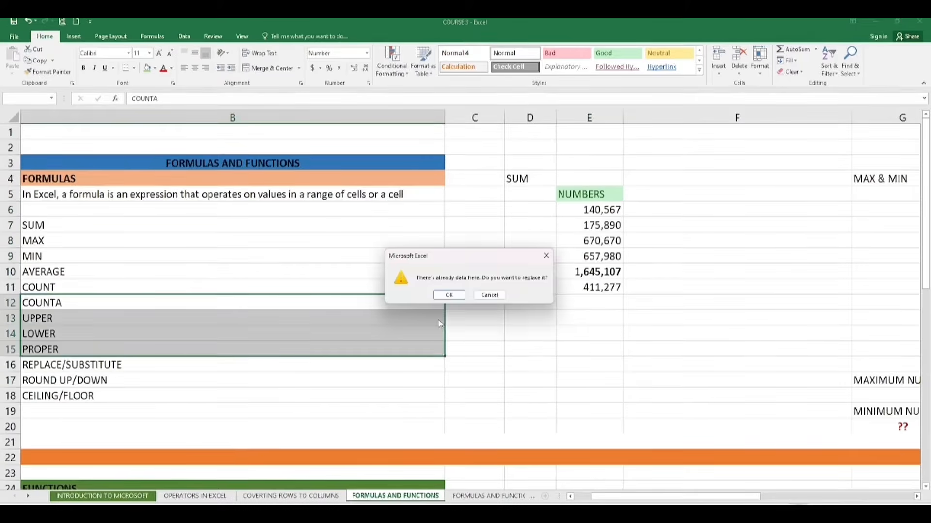
click(453, 298)
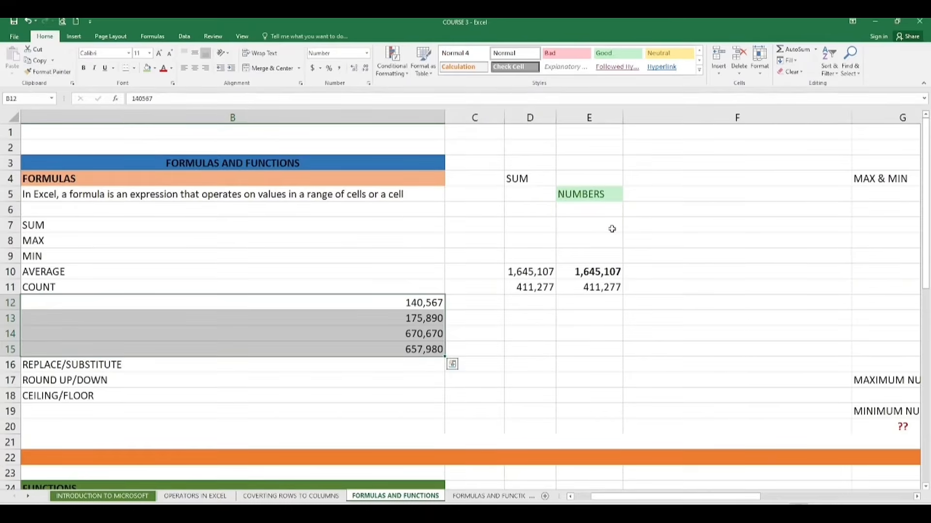
- Insert a blank row above REPLACE/SUBSTITUTE, directly below the moved numbers
click(480, 347)
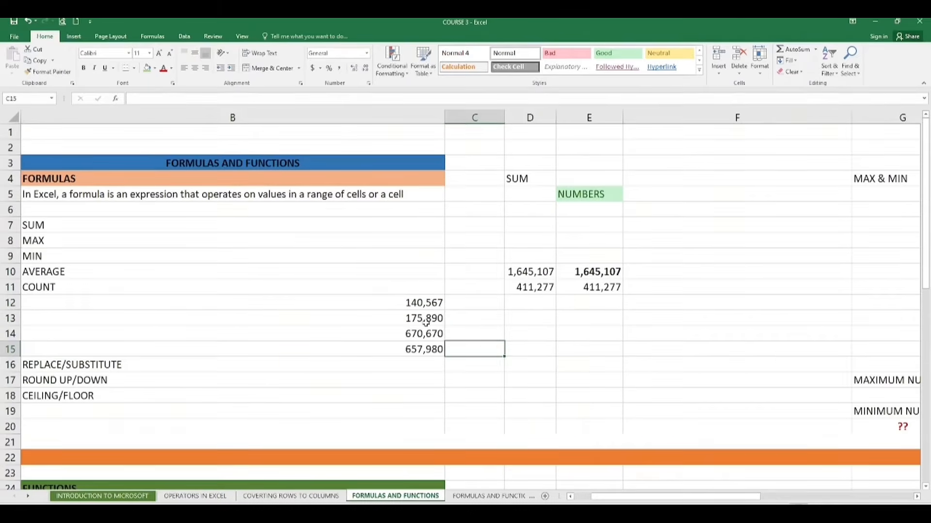
click(404, 366)
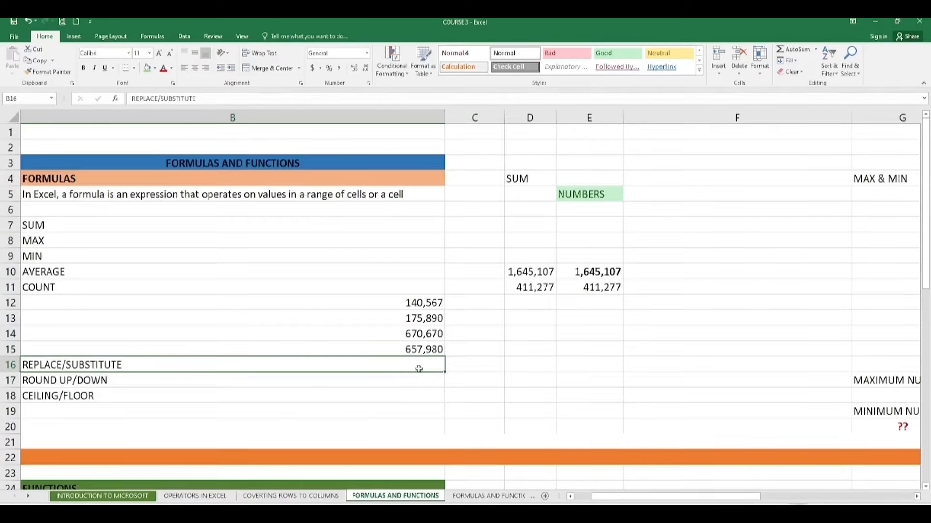
right_click(283, 359)
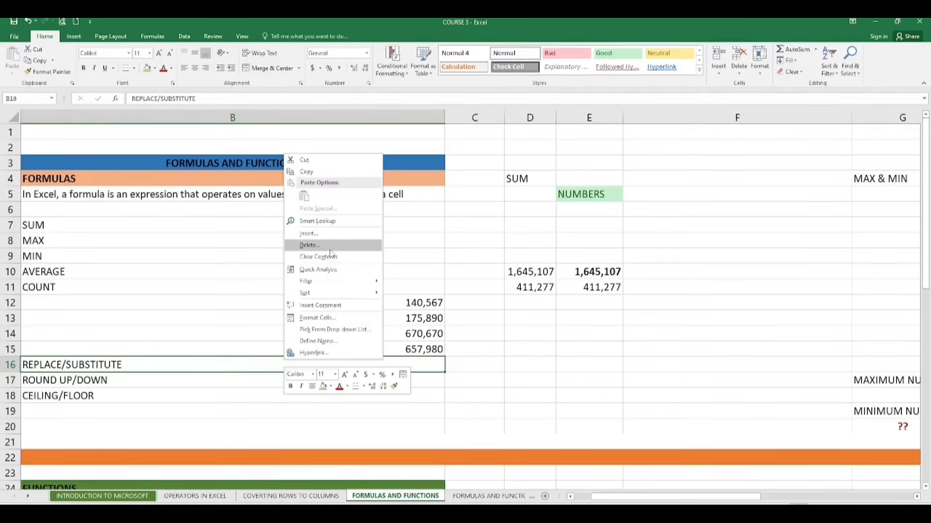
click(310, 238)
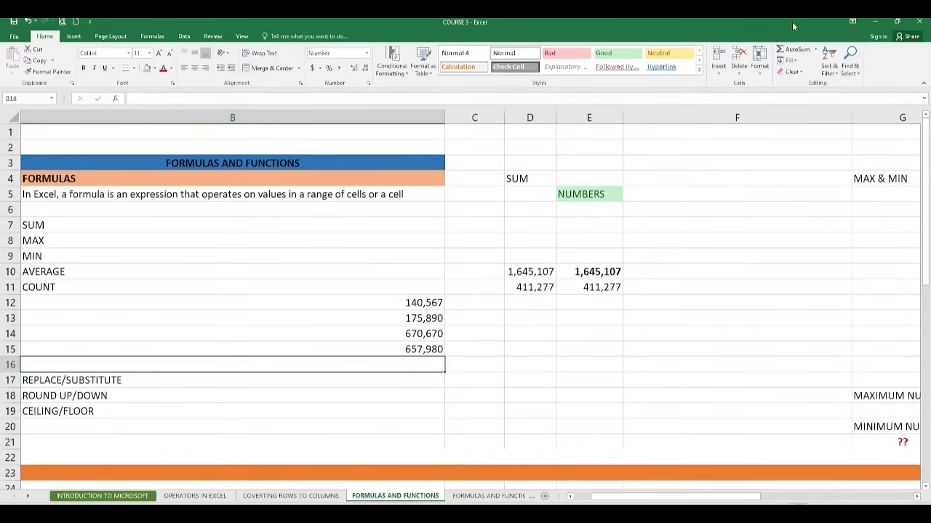
- Insert an AutoSum Average over B12:B15 in B16
click(815, 49)
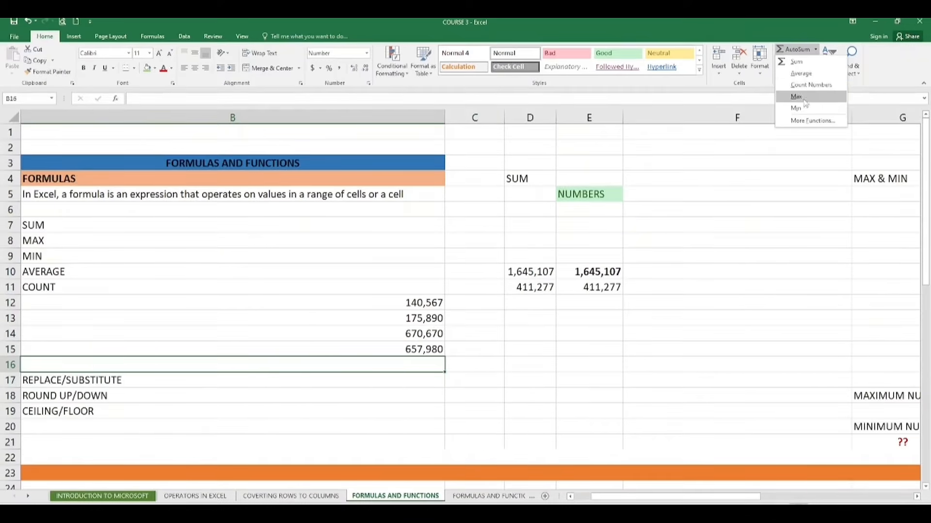
click(810, 77)
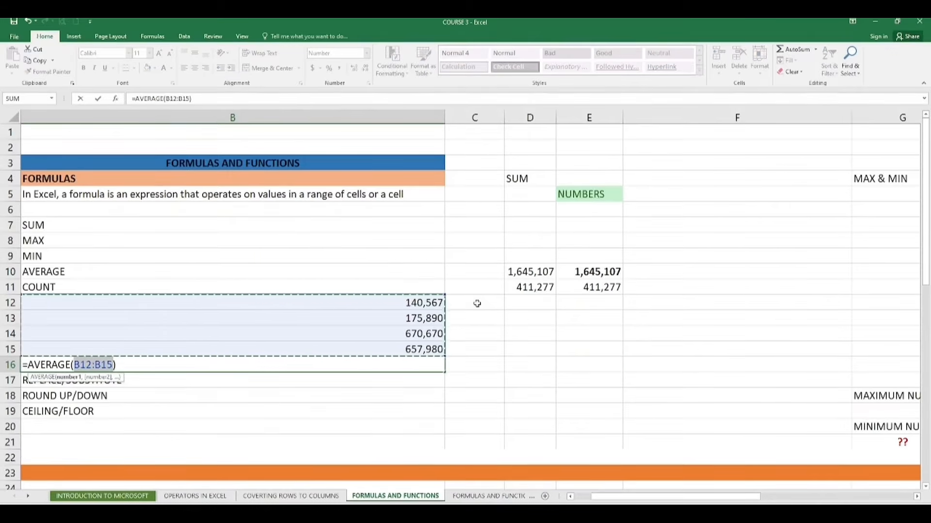
key(Return)
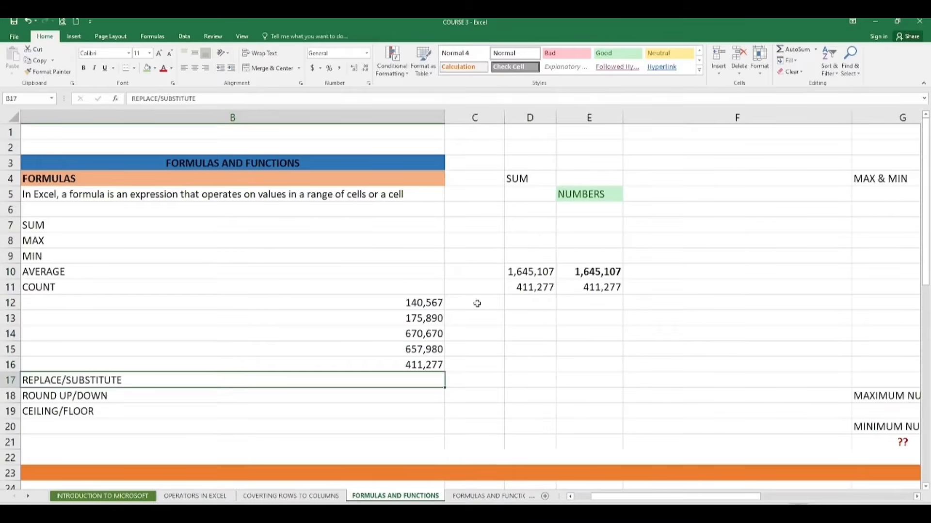
double_click(429, 364)
key(Return)
- Replace the B16 formula with an AutoSum Sum over B12:B15
double_click(438, 369)
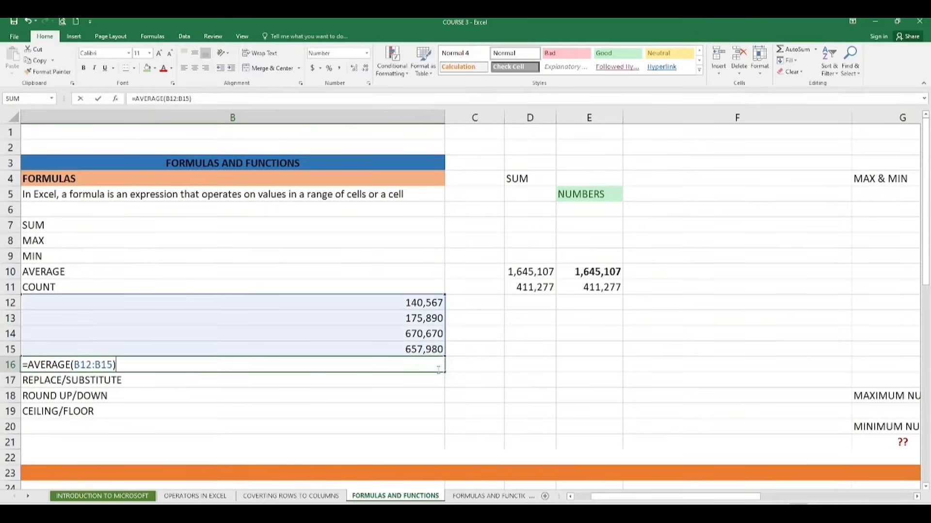
key(BackSpace)
key(BackSpace)
key(BackSpace)
key(BackSpace)
key(BackSpace)
key(BackSpace)
key(BackSpace)
key(BackSpace)
key(BackSpace)
key(BackSpace)
key(BackSpace)
key(BackSpace)
key(BackSpace)
key(BackSpace)
key(BackSpace)
key(BackSpace)
key(BackSpace)
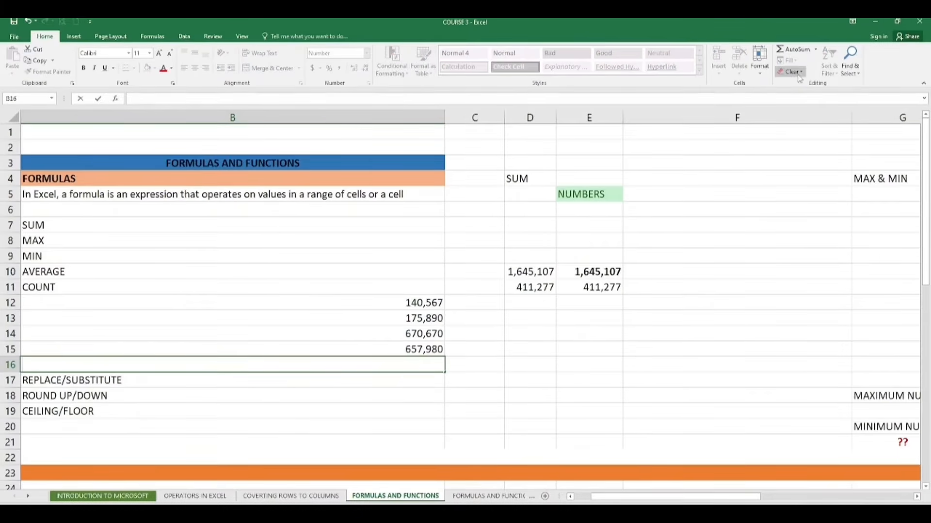
click(809, 50)
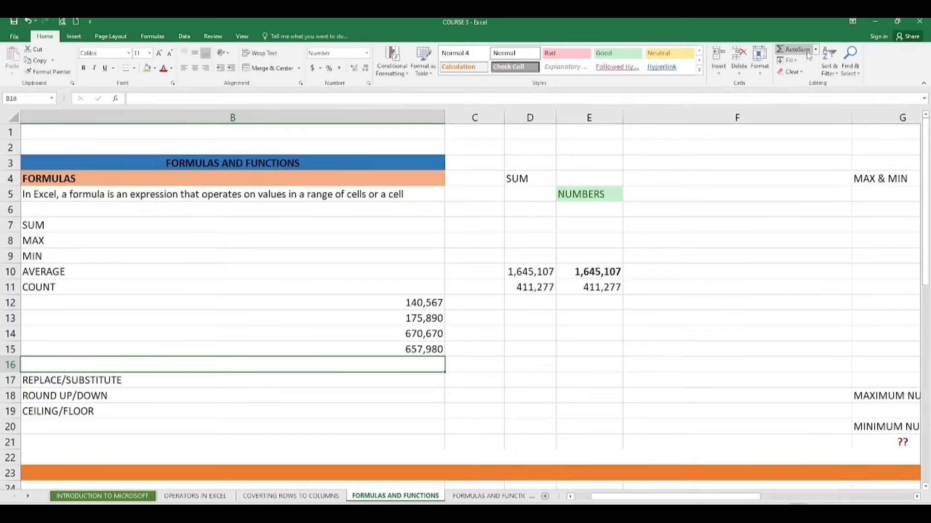
click(816, 51)
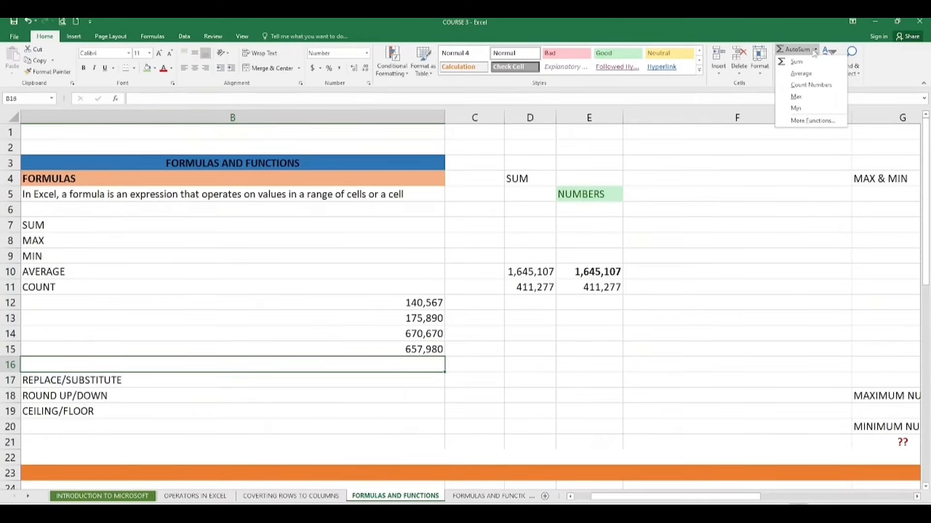
click(804, 60)
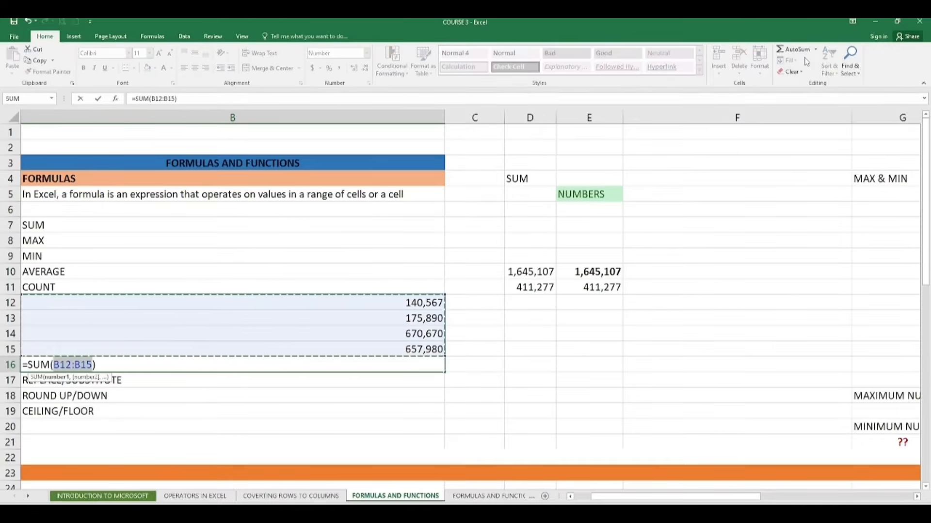
key(Return)
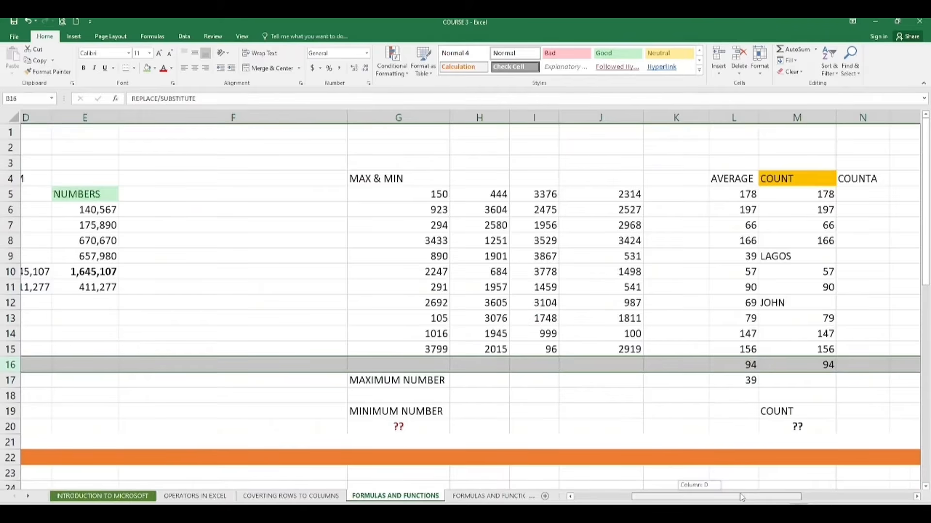
- Enter a MAX formula in G18 that returns the largest number in G5:J15
drag(742, 498, 740, 498)
click(588, 460)
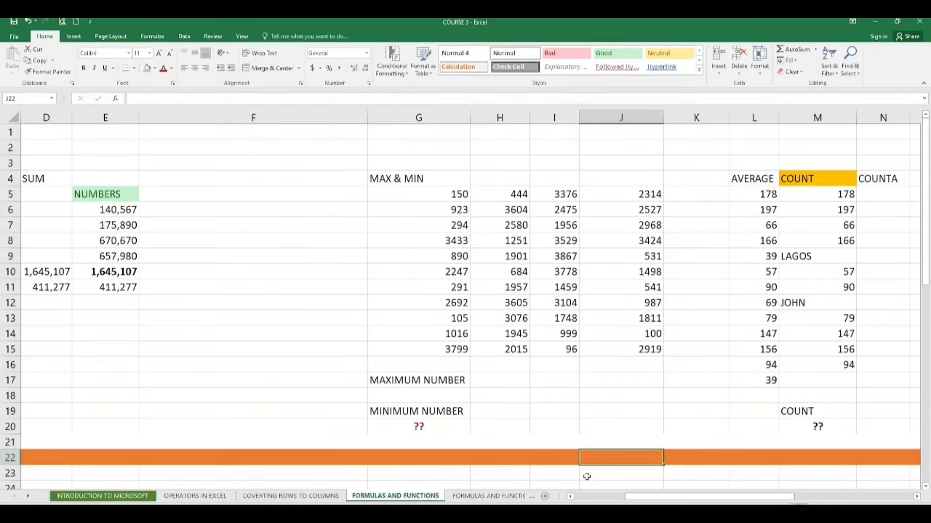
drag(694, 496, 728, 496)
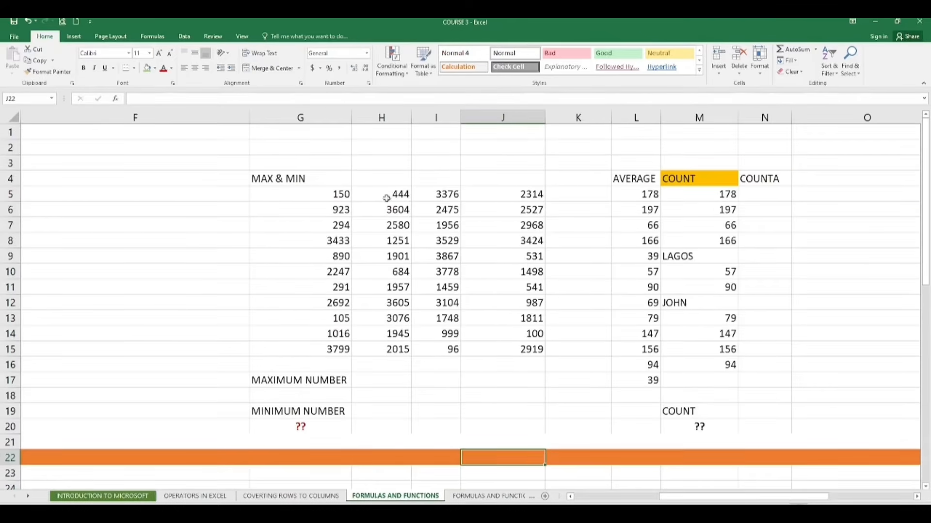
click(296, 396)
scroll(304, 398, up, 1)
text(=)
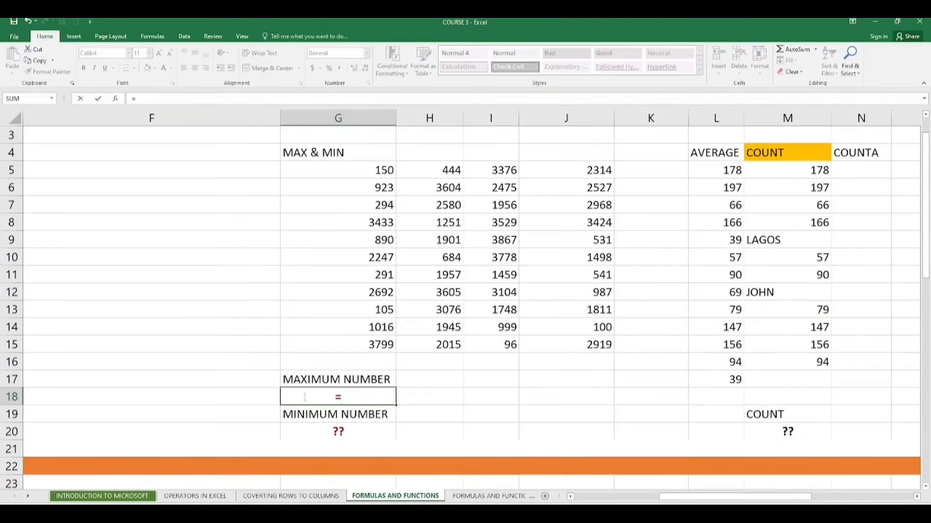
text(M)
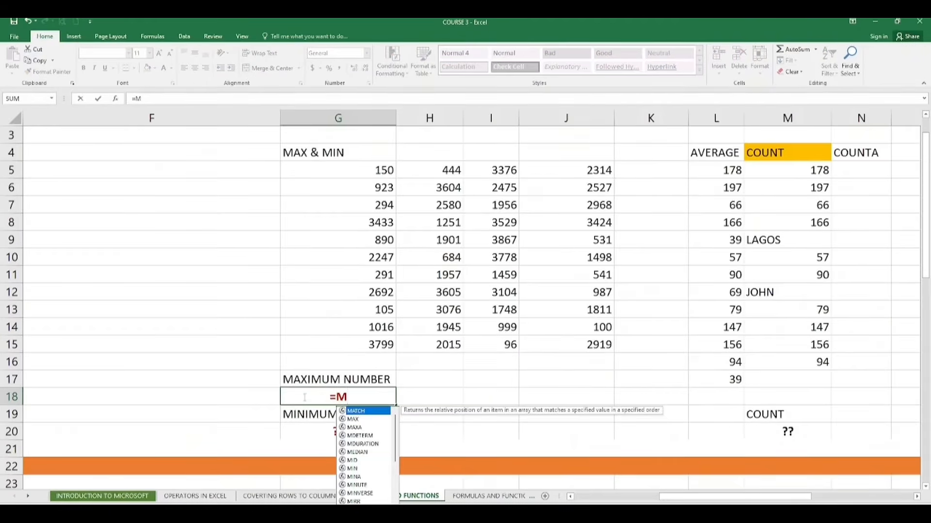
text(AX)
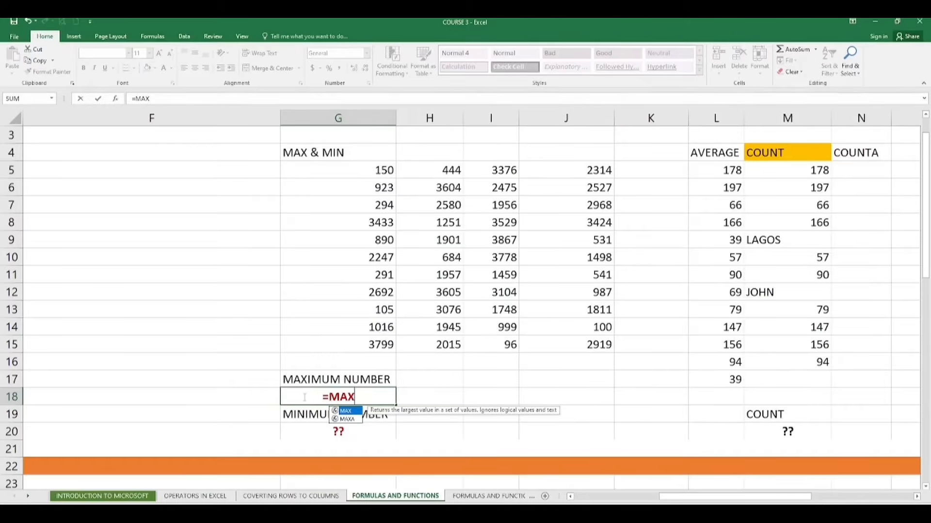
text(()
drag(382, 172, 611, 328)
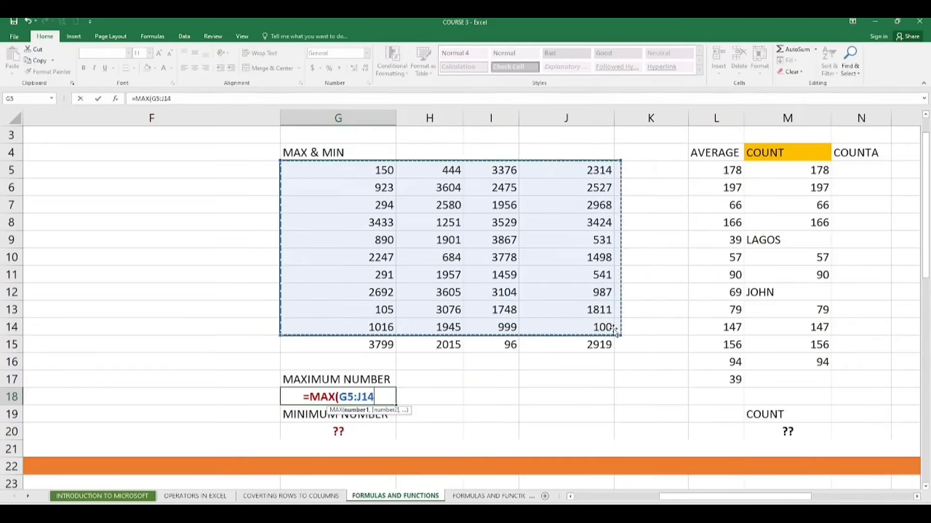
click(662, 255)
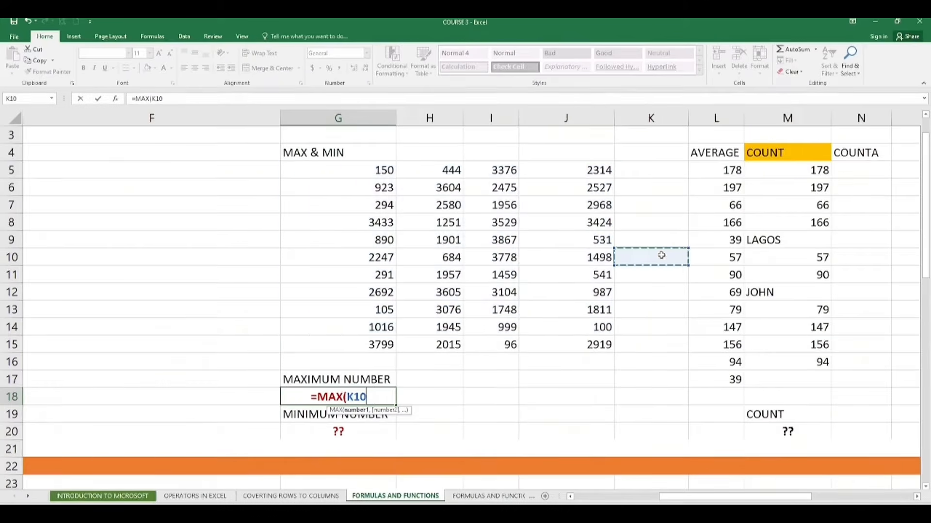
drag(359, 175, 561, 338)
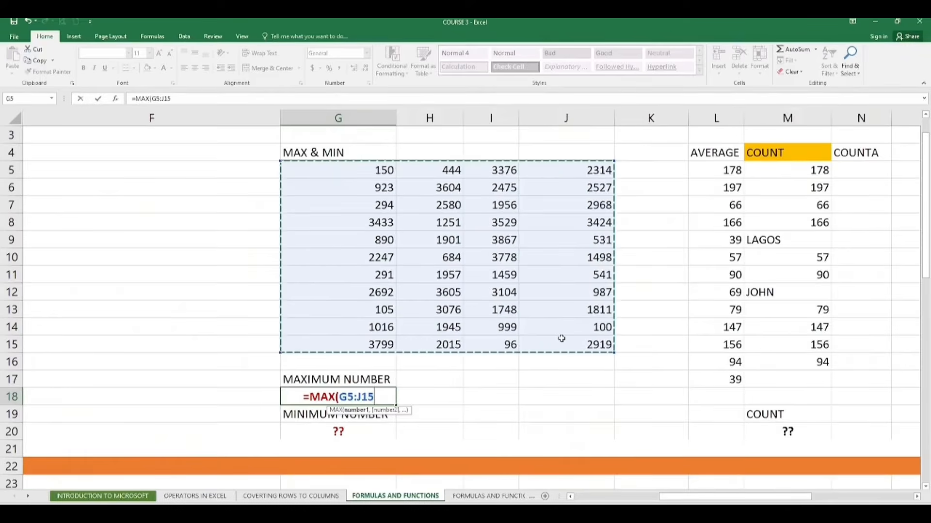
key(Return)
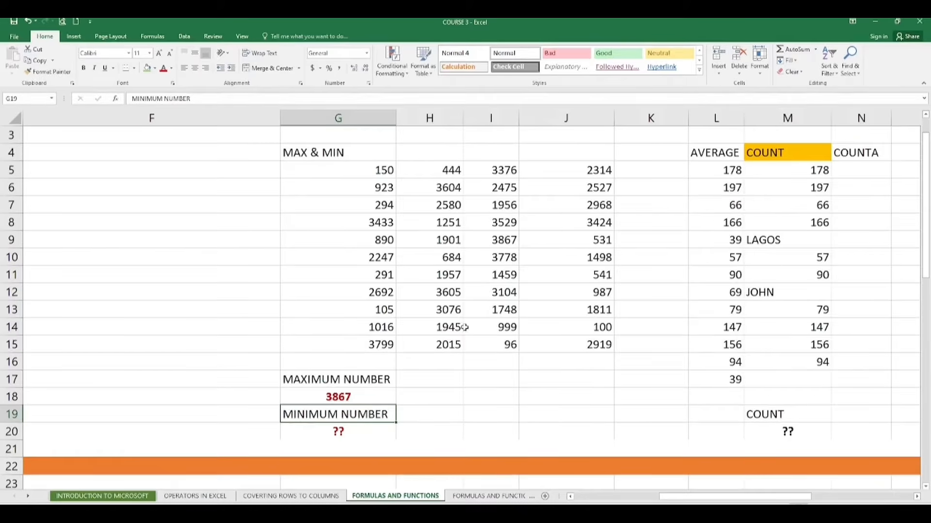
- Replace the ?? placeholder in G20 with a MIN formula over G5:J15
click(344, 443)
double_click(352, 431)
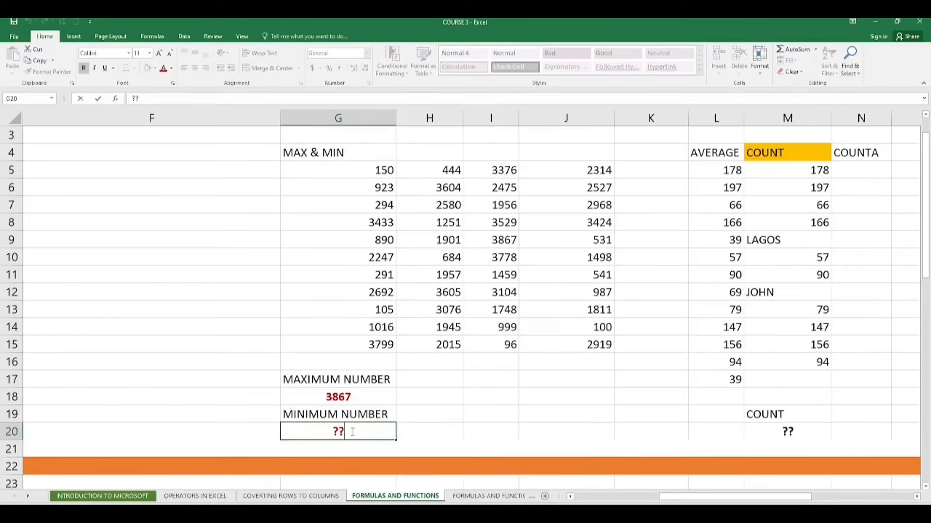
key(BackSpace)
key(BackSpace)
text(=)
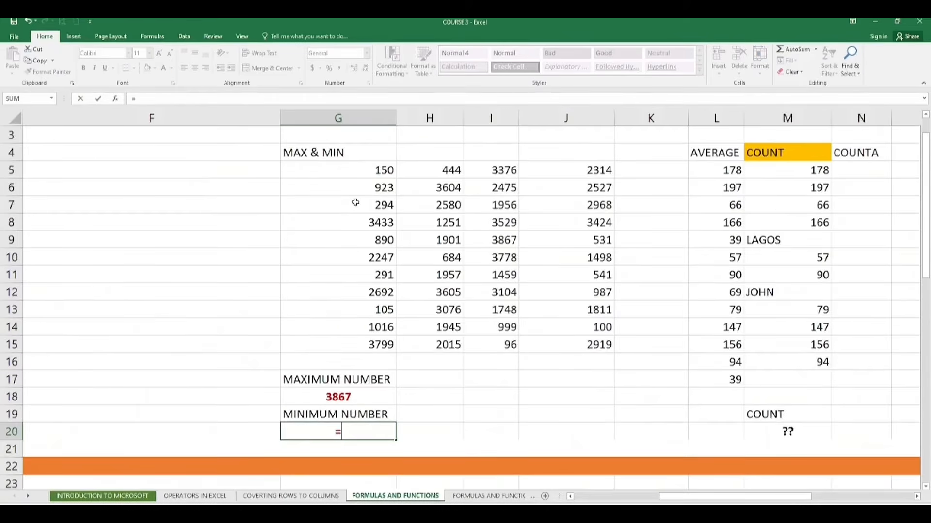
text(MIN)
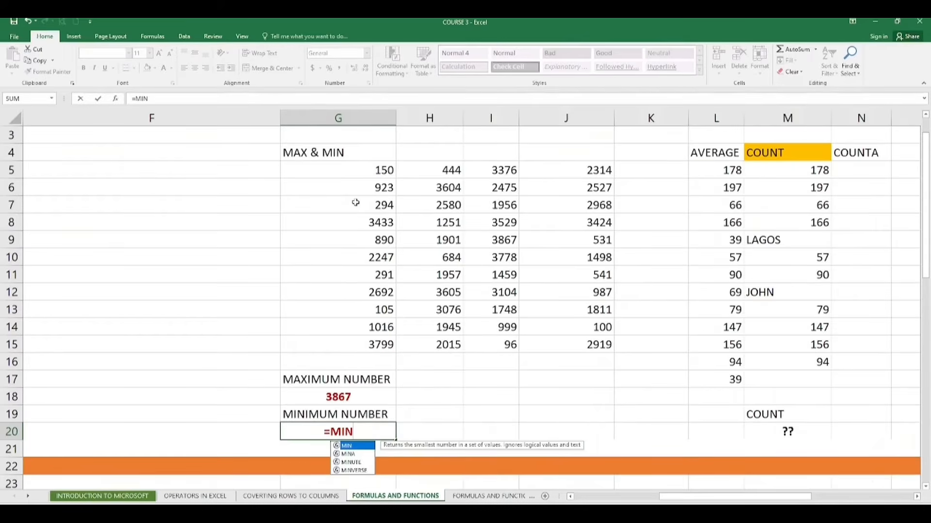
text(()
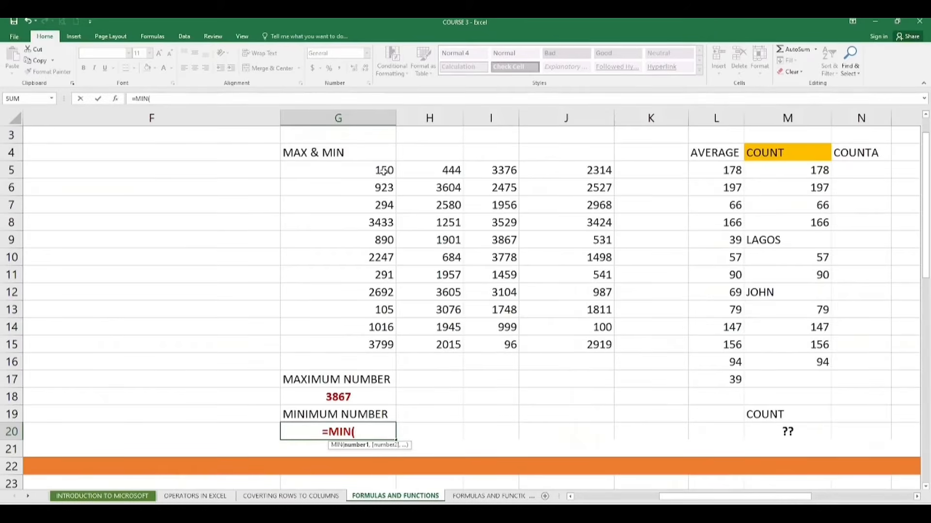
drag(388, 170, 565, 334)
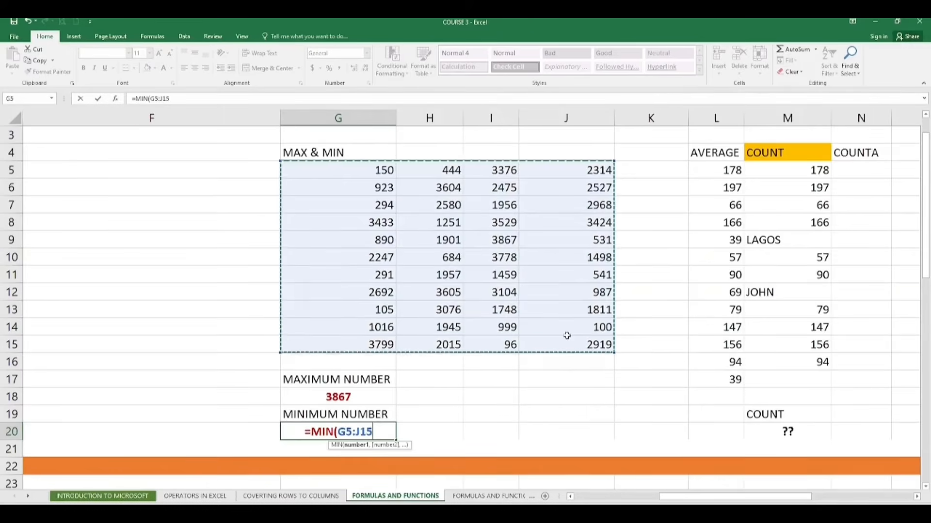
key(Return)
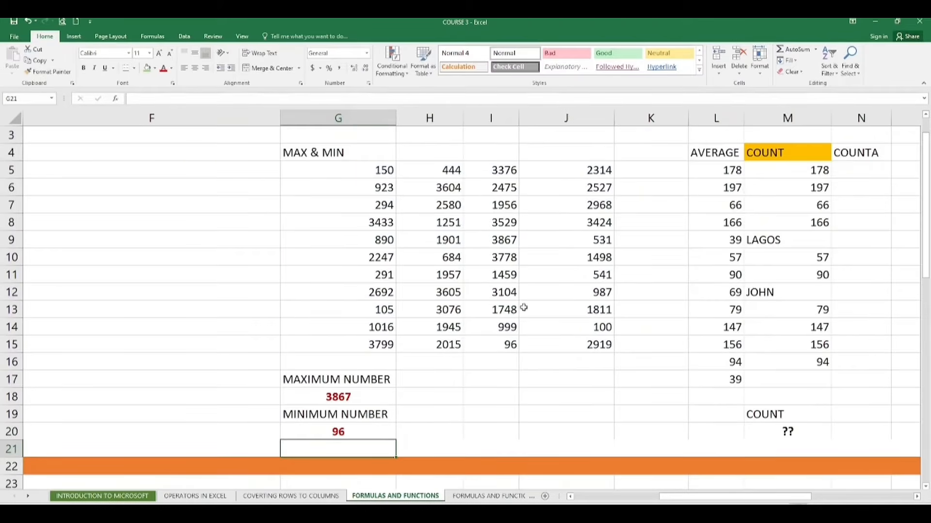
- Try an AutoSum Max formula in H17 over G5:J15, then undo it
click(494, 342)
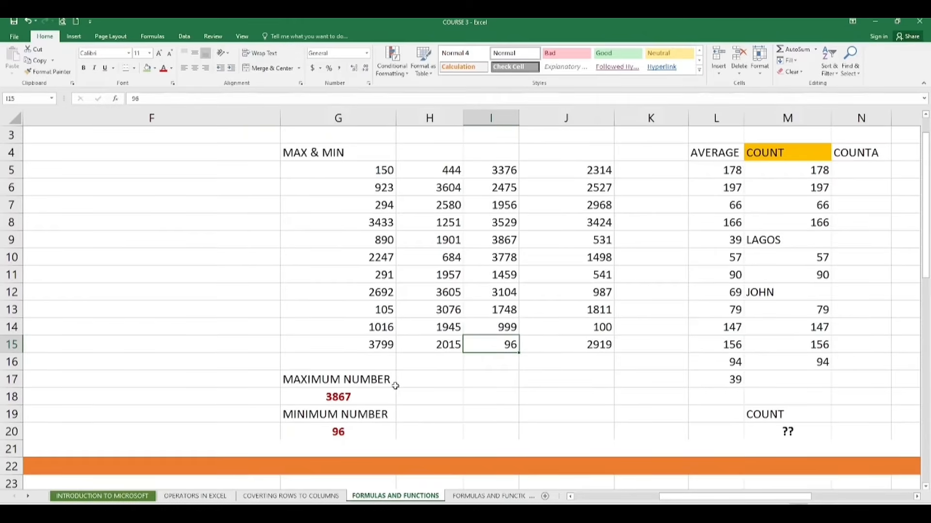
click(418, 383)
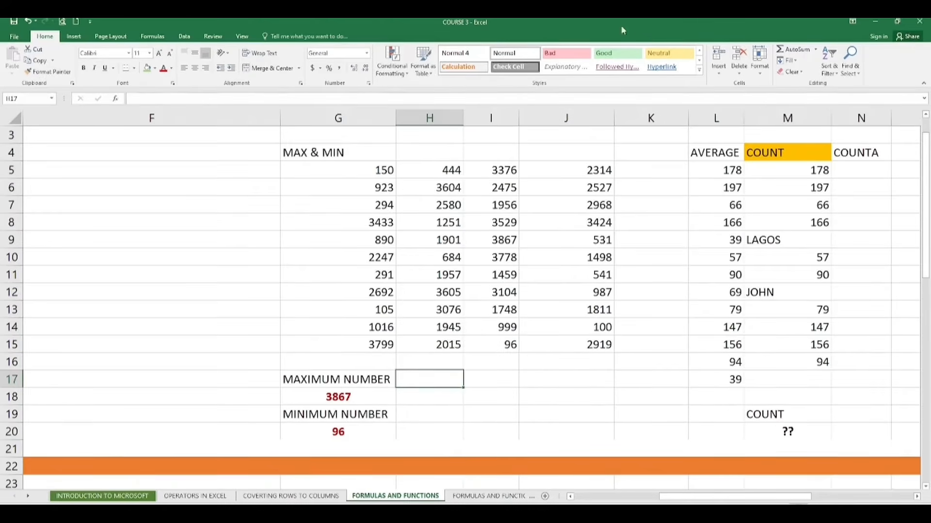
click(814, 50)
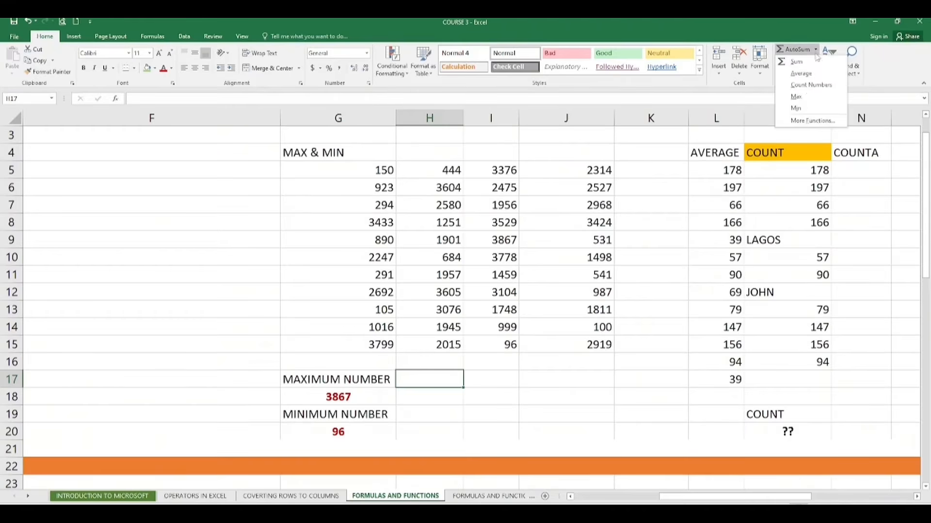
click(805, 97)
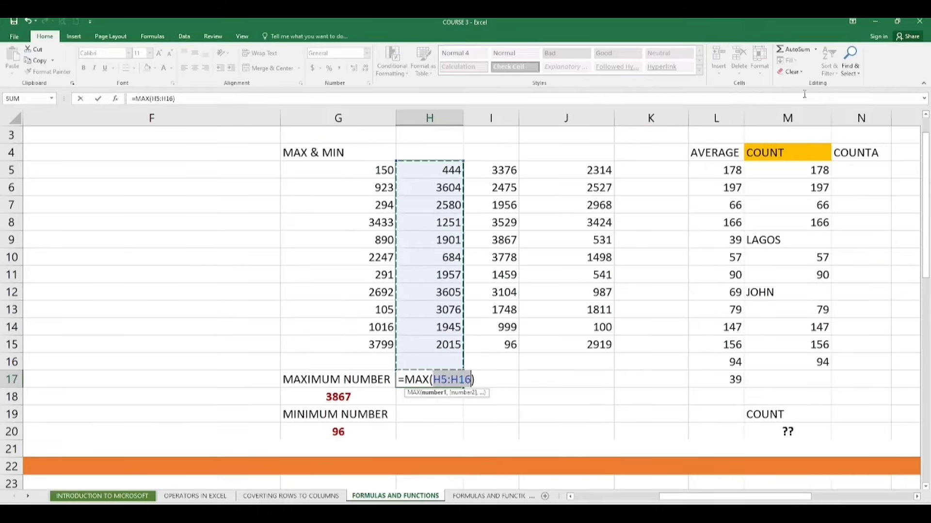
key(BackSpace)
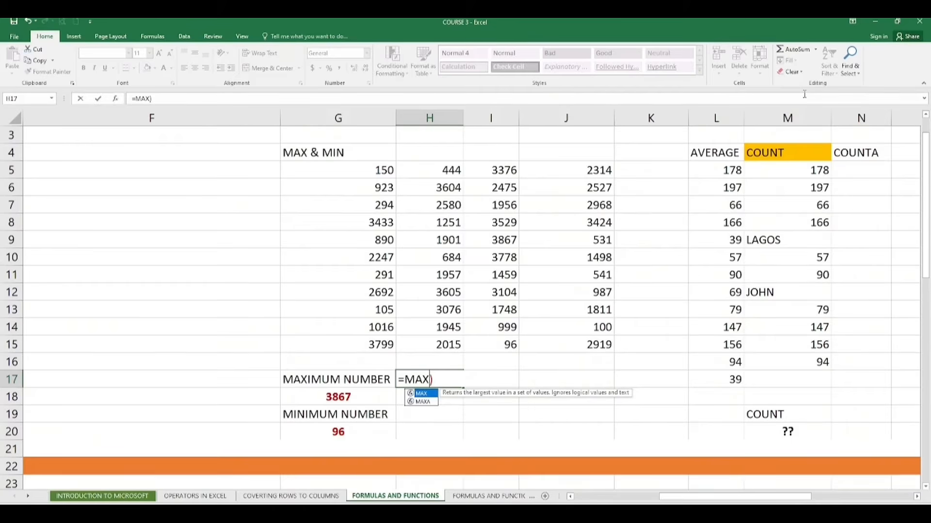
text(()
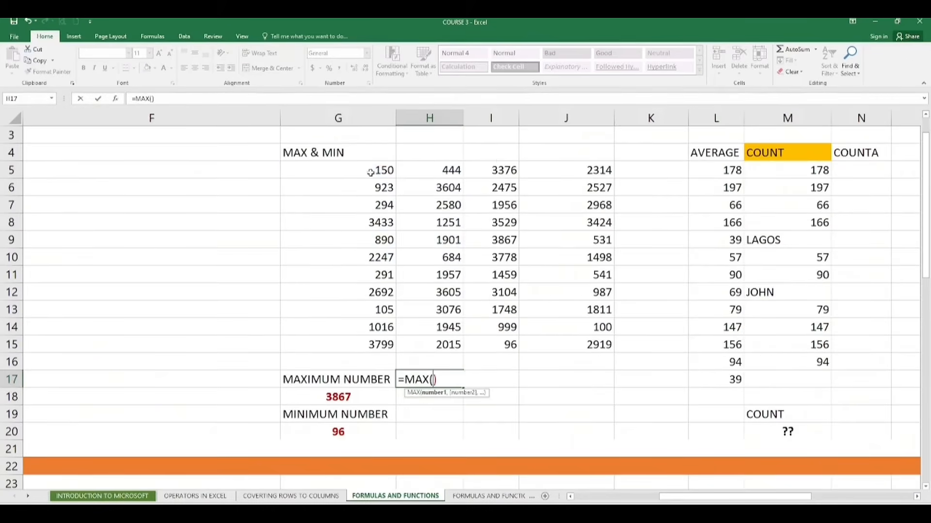
drag(369, 170, 596, 344)
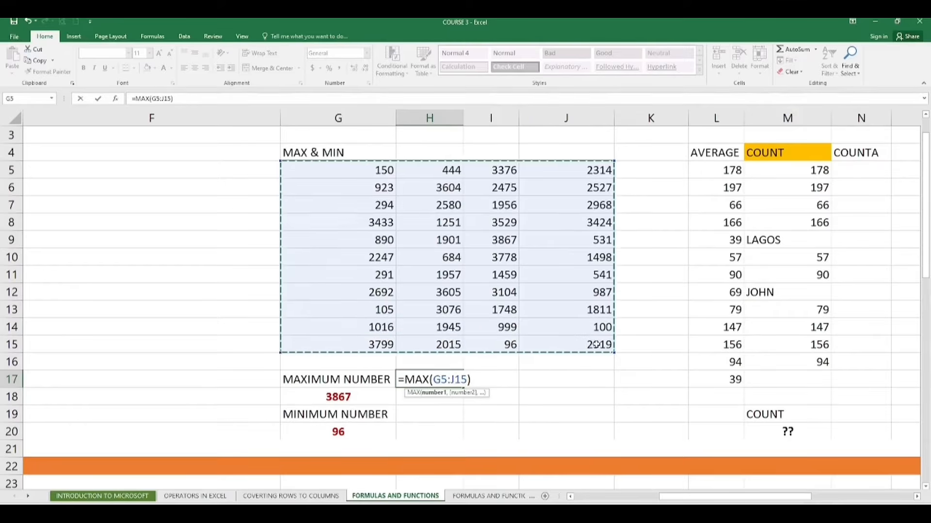
key(Return)
key(ctrl+z)
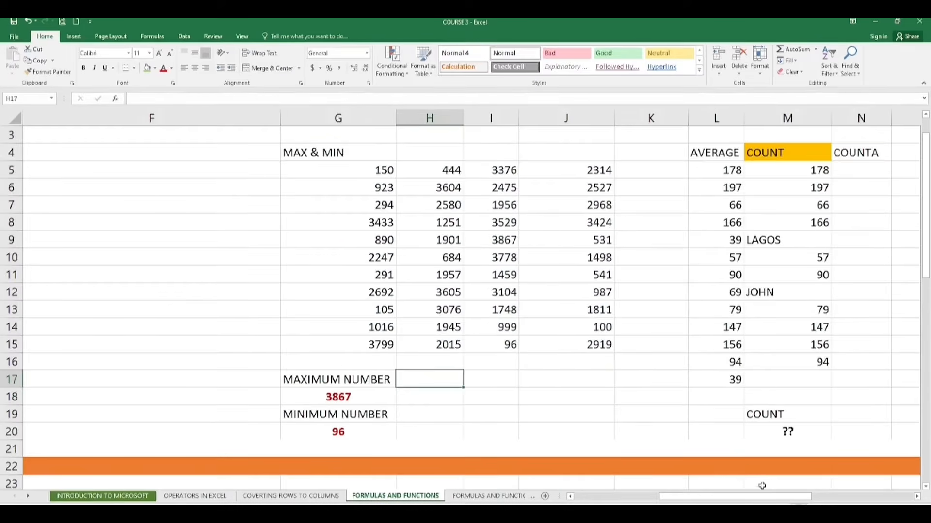
drag(768, 499, 785, 500)
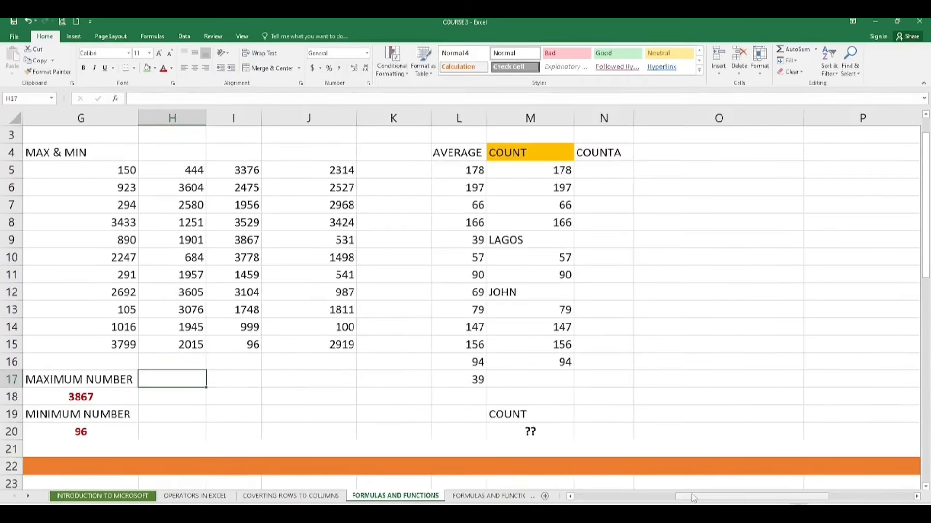
mouse_move(691, 496)
mouse_down()
mouse_move(675, 500)
mouse_move(685, 500)
mouse_move(676, 488)
mouse_up()
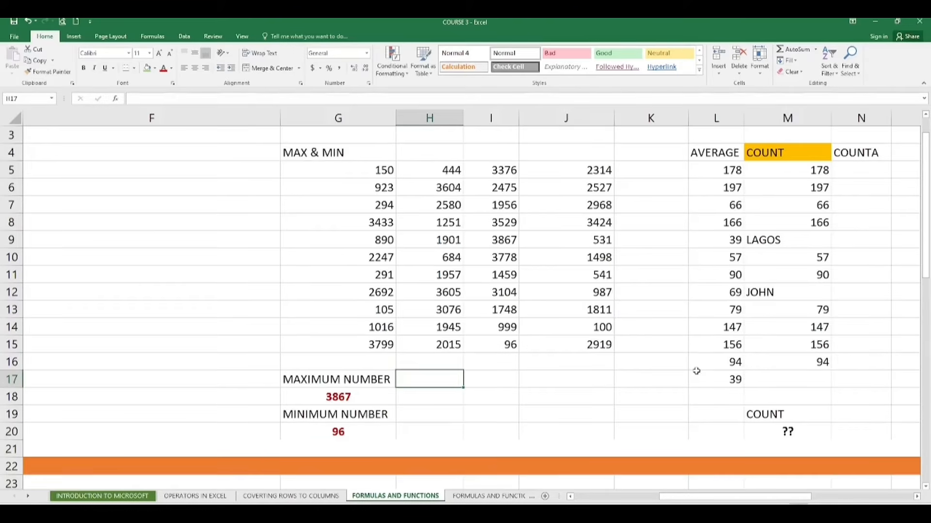
click(699, 397)
text(=)
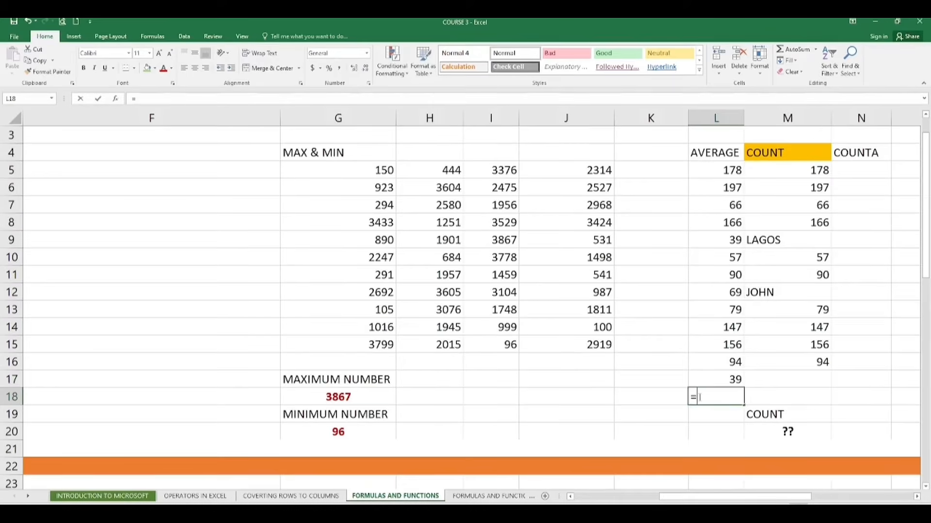
key(Escape)
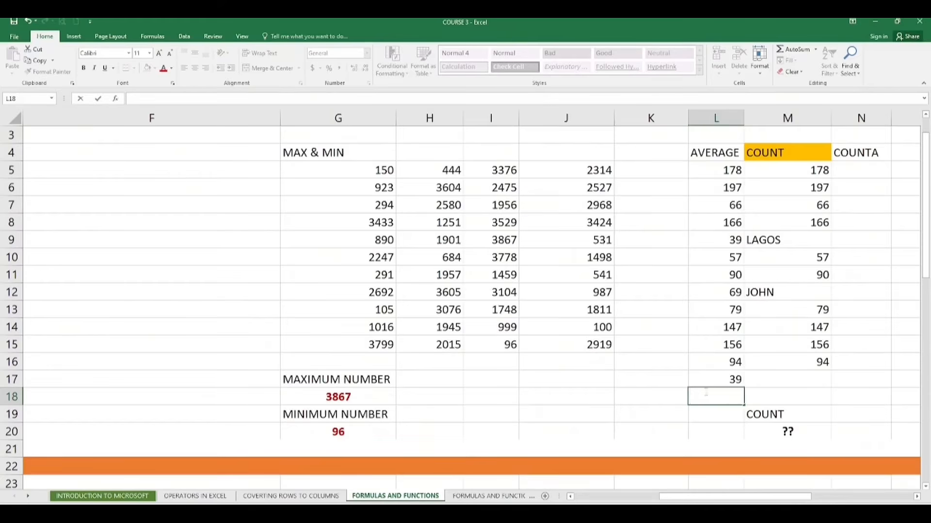
- Insert an AutoSum Average in L18 over the numbers in L5:L17
click(816, 50)
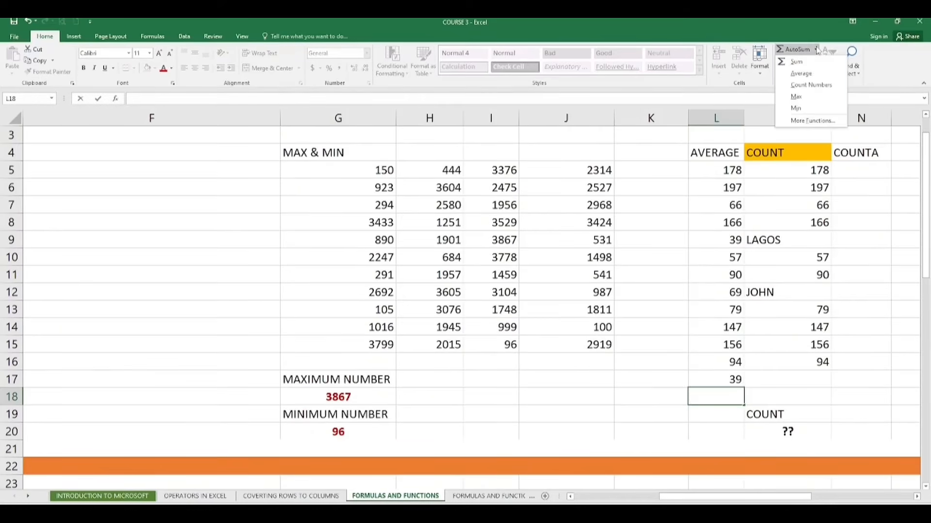
click(801, 76)
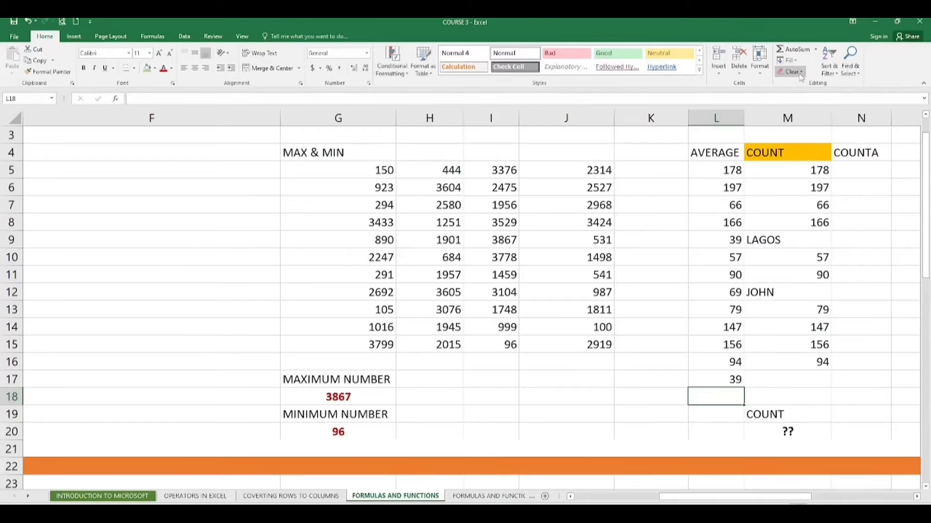
click(816, 50)
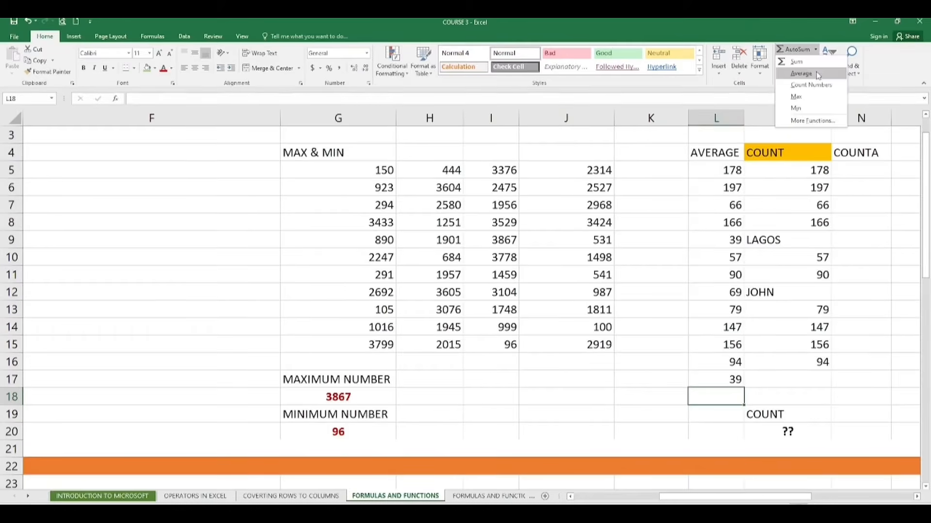
click(800, 74)
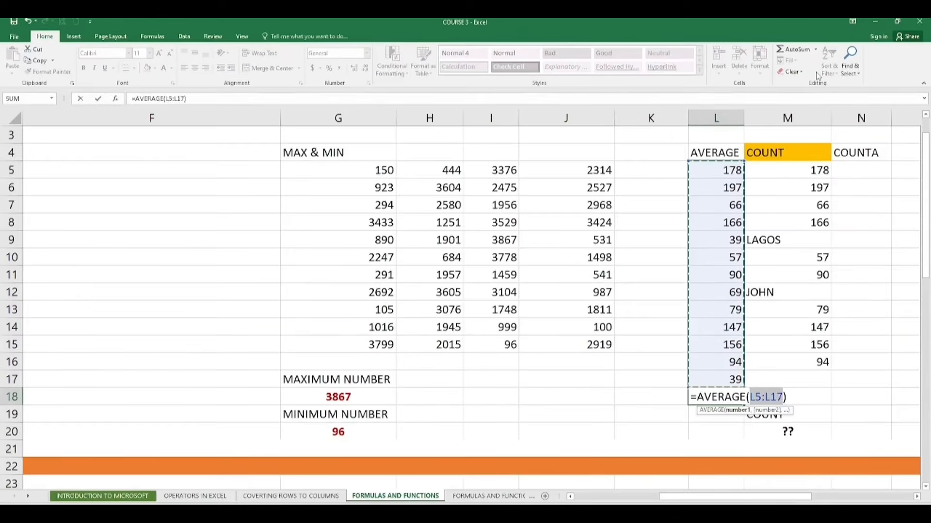
key(Return)
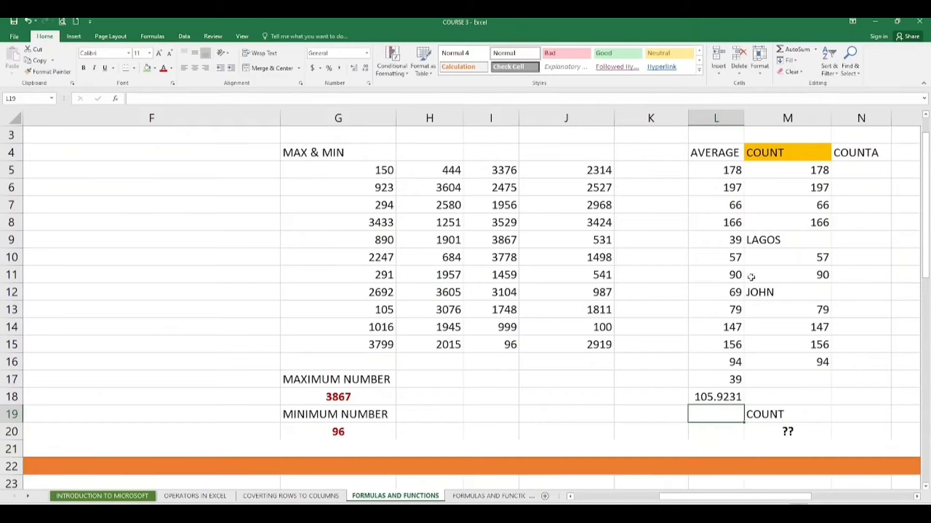
- Give the L18 average cell a green fill colour
click(721, 398)
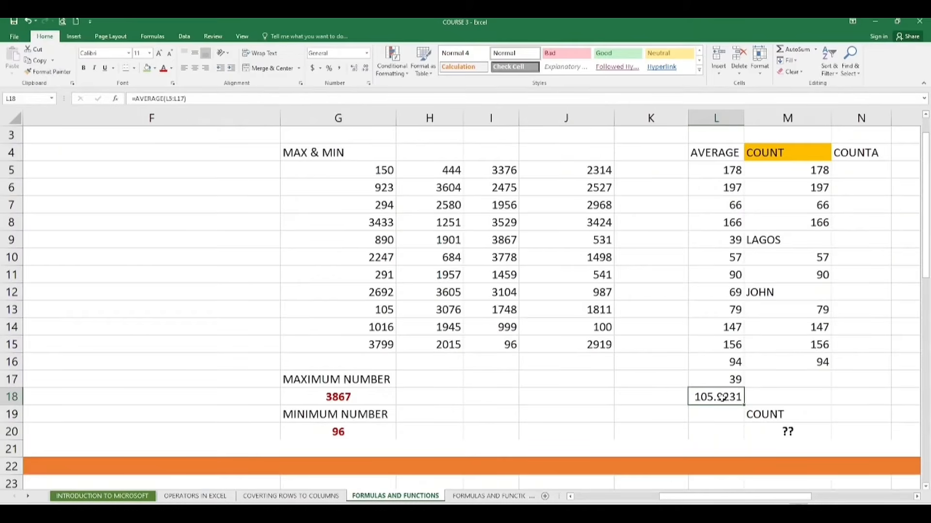
click(148, 69)
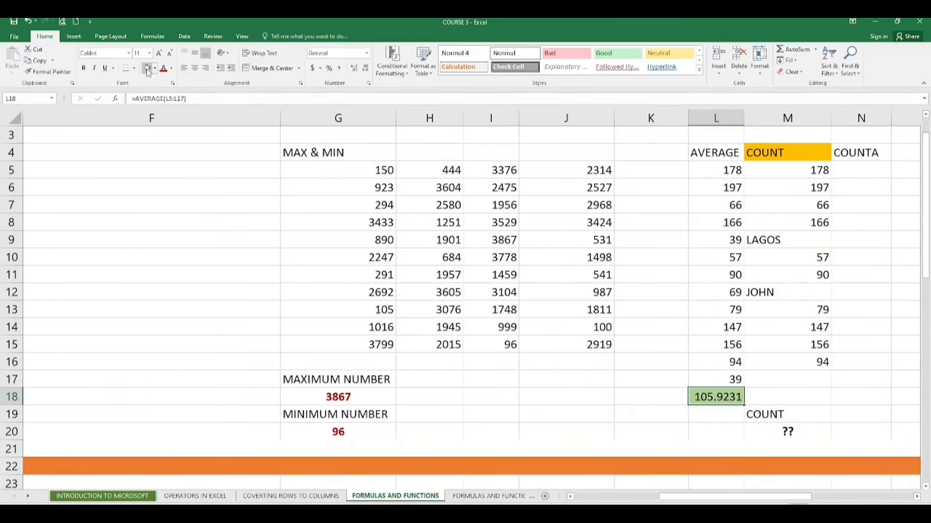
click(604, 246)
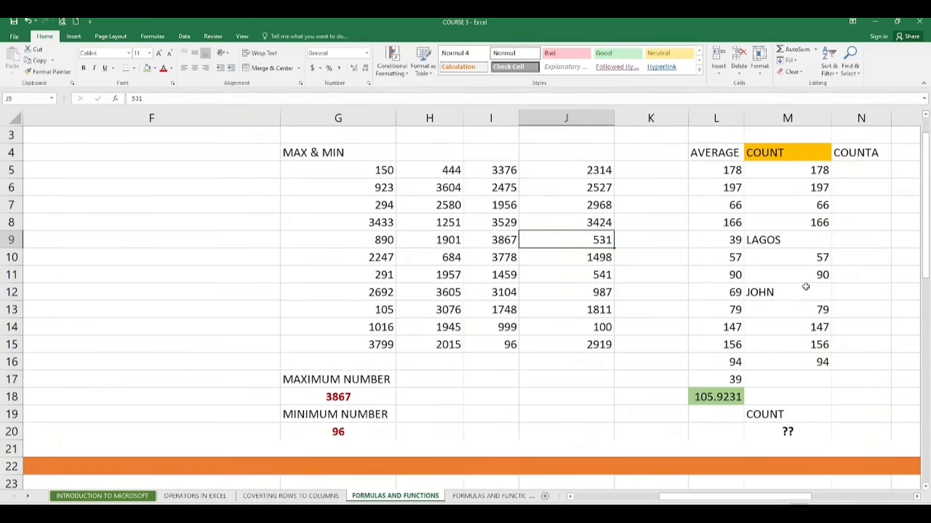
- Replace the ?? placeholder in M20 with a COUNT formula over M5:M16
click(794, 434)
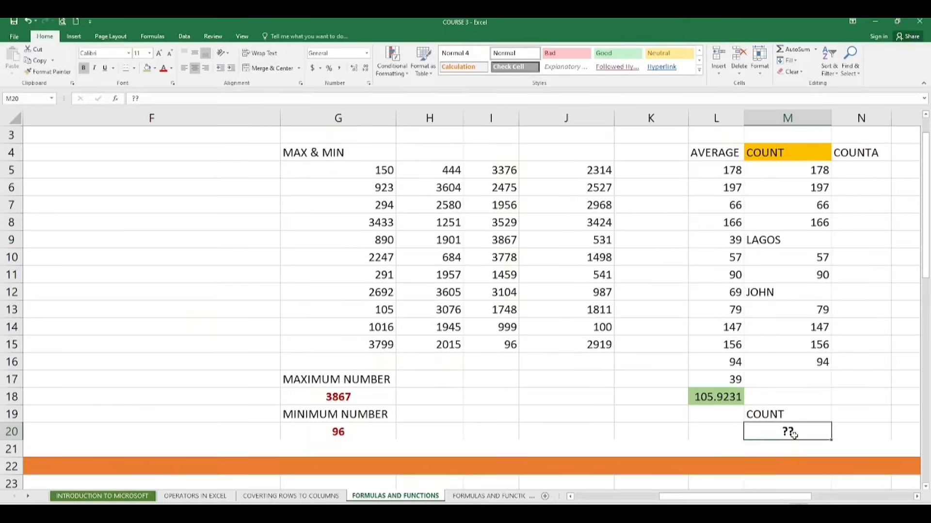
key(Delete)
text(=)
text(COUN)
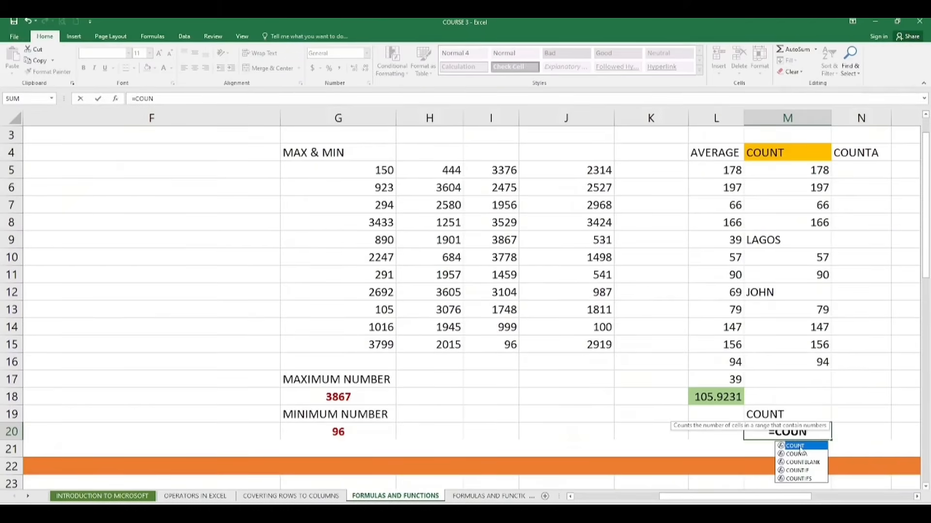
key(Tab)
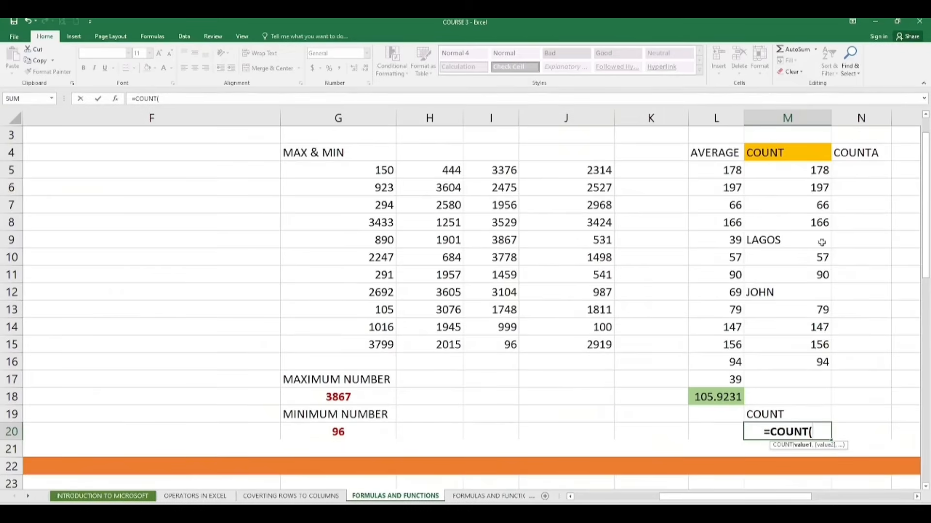
drag(806, 171, 820, 364)
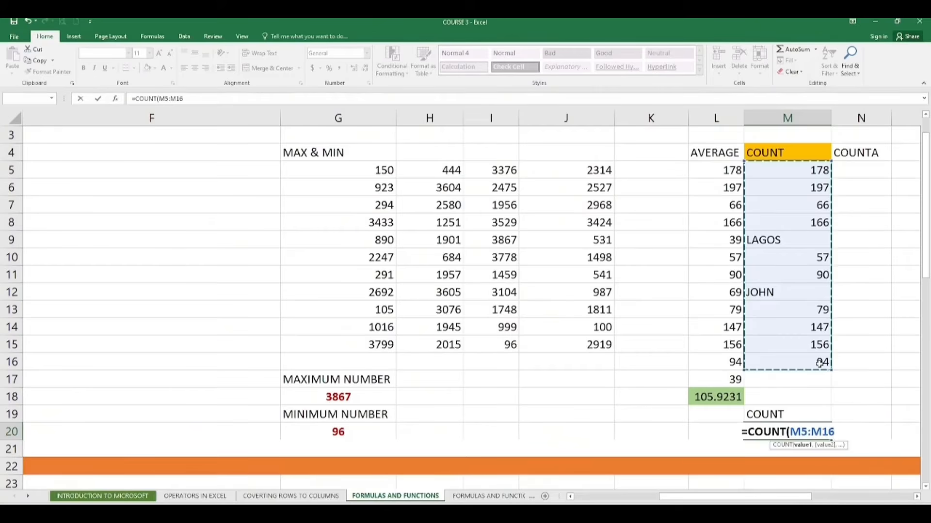
key(Return)
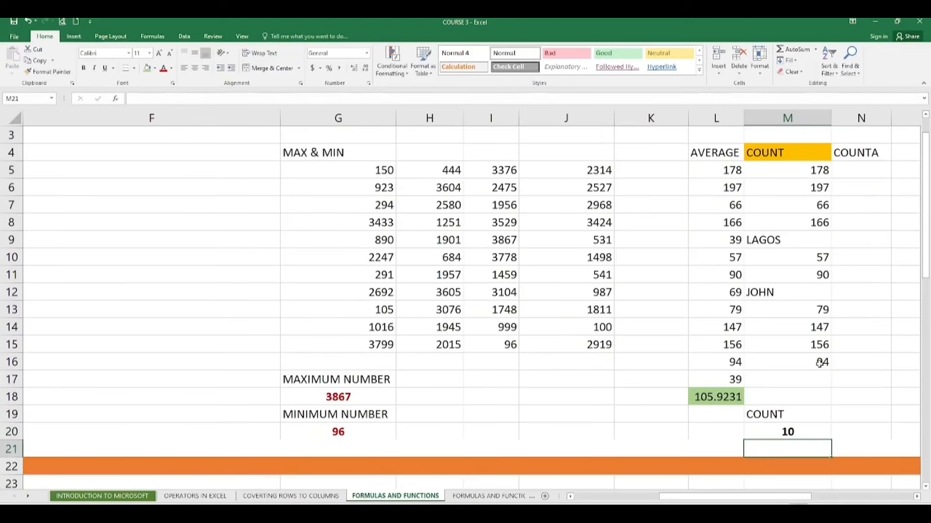
- Clear the COUNT formula from M20
click(854, 173)
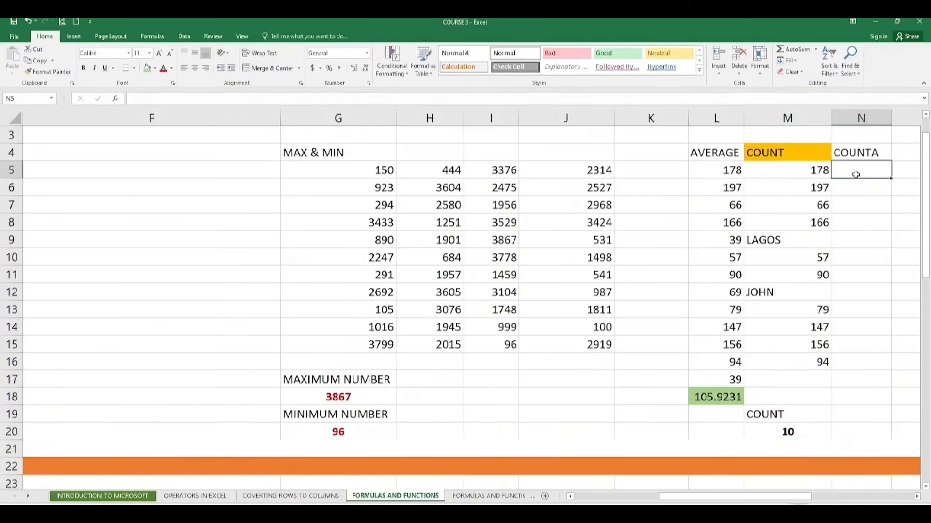
click(797, 415)
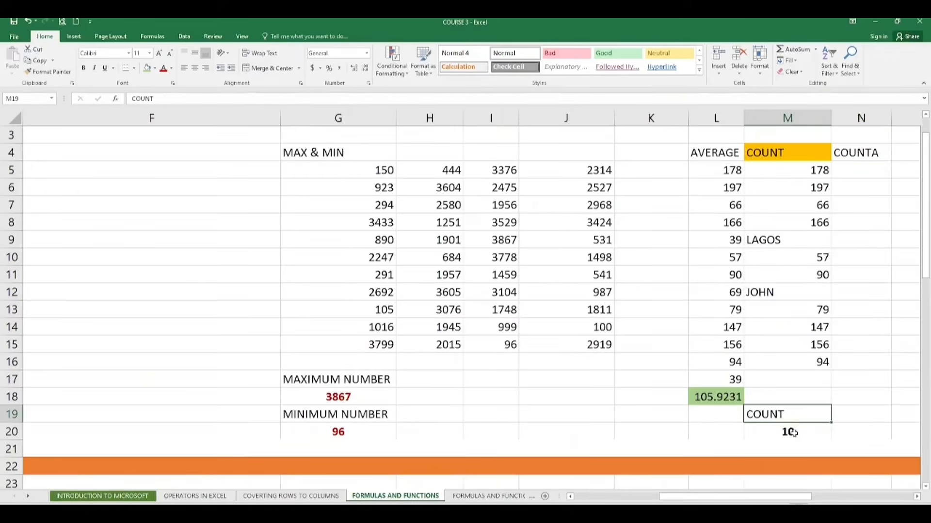
double_click(794, 432)
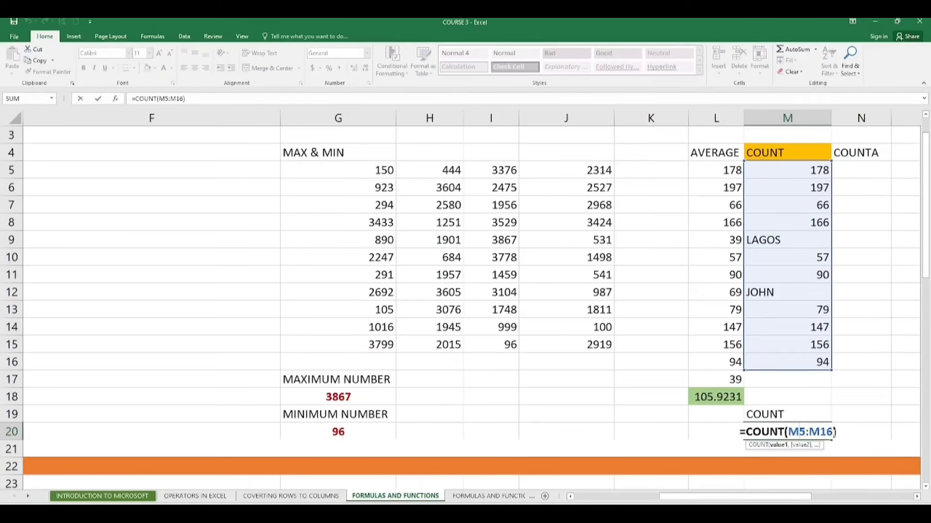
key(BackSpace)
key(BackSpace)
key(BackSpace)
key(BackSpace)
key(BackSpace)
key(BackSpace)
key(BackSpace)
key(BackSpace)
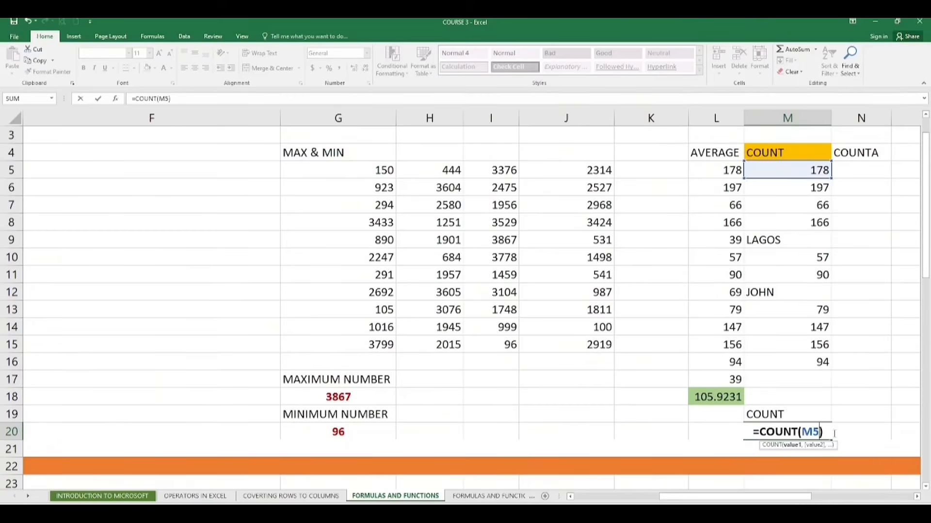
key(BackSpace)
key(BackSpace)
key(BackSpace)
key(BackSpace)
key(BackSpace)
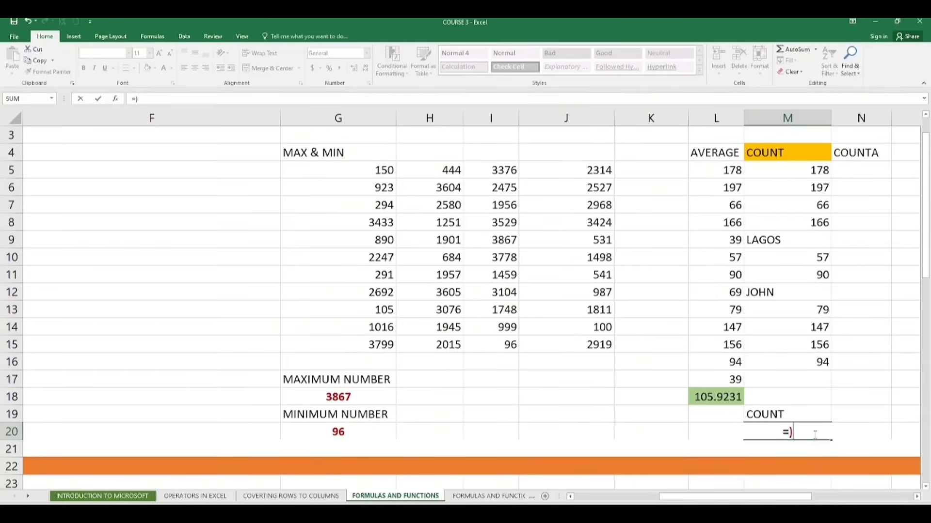
key(Delete)
key(Escape)
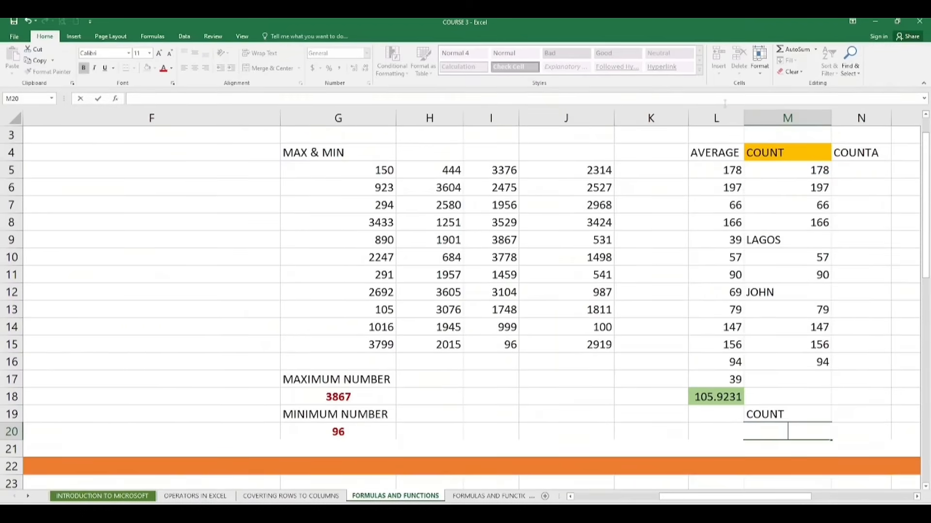
- Insert an AutoSum Count Numbers formula in M20 counting the cells M5:M16
click(815, 51)
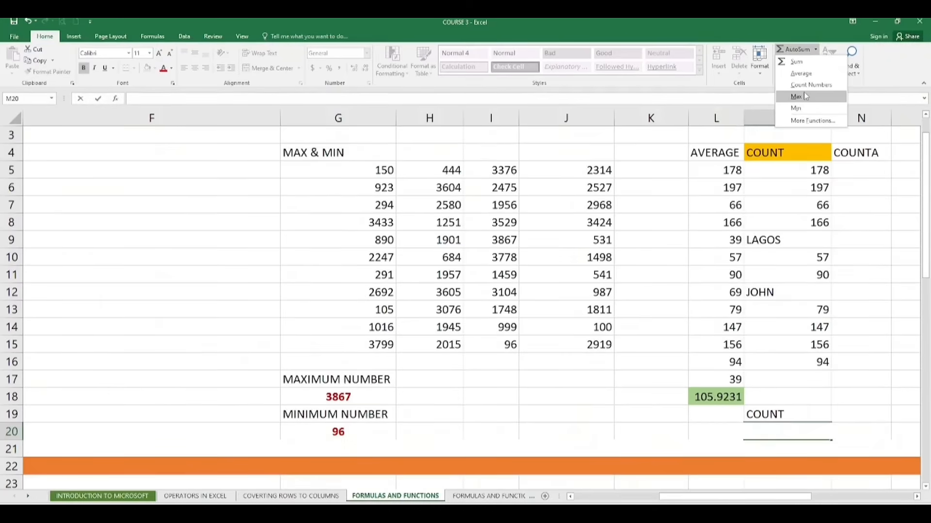
key(Escape)
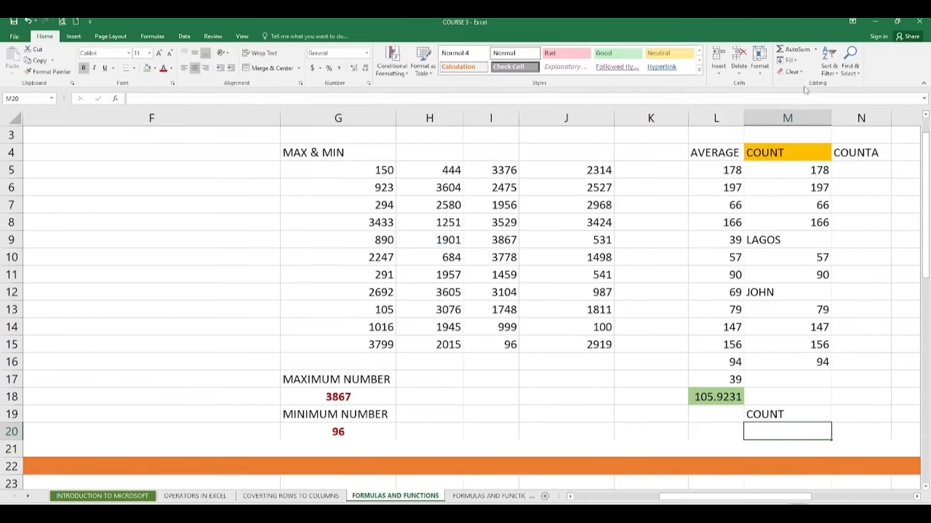
click(816, 50)
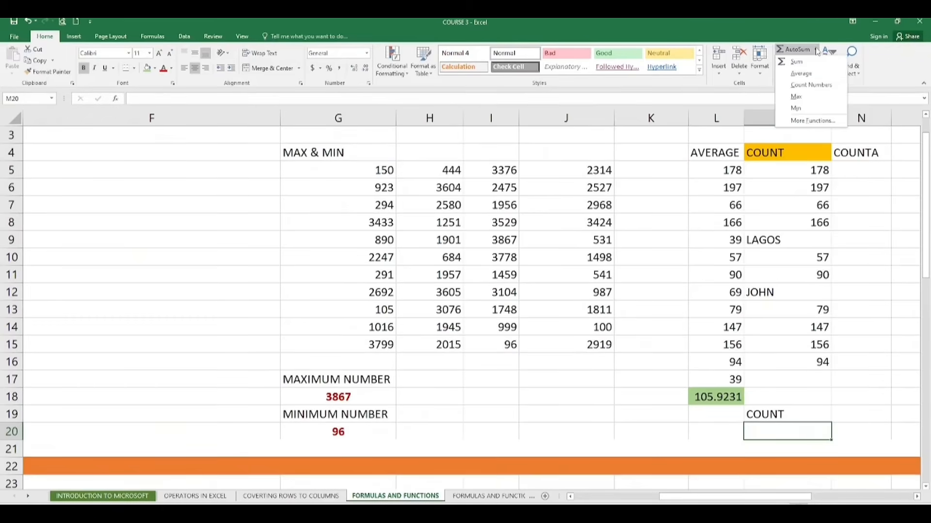
click(811, 85)
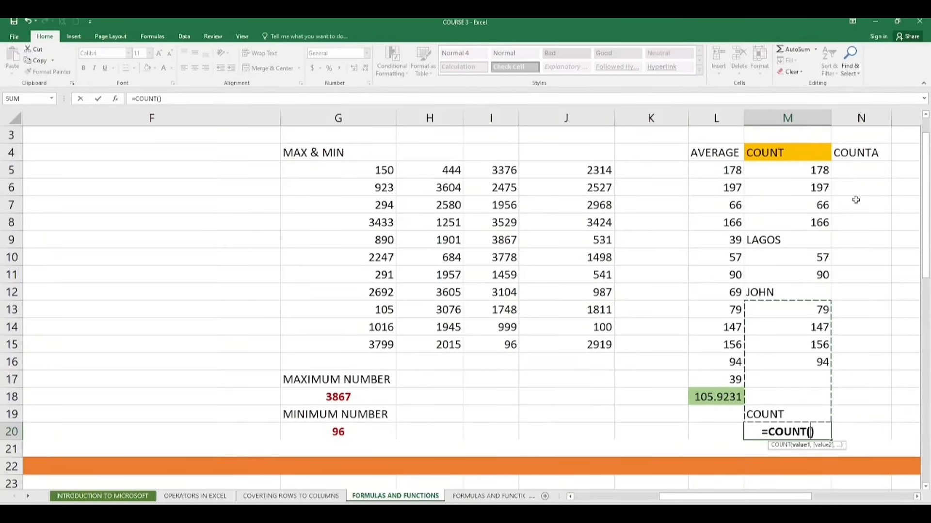
click(786, 172)
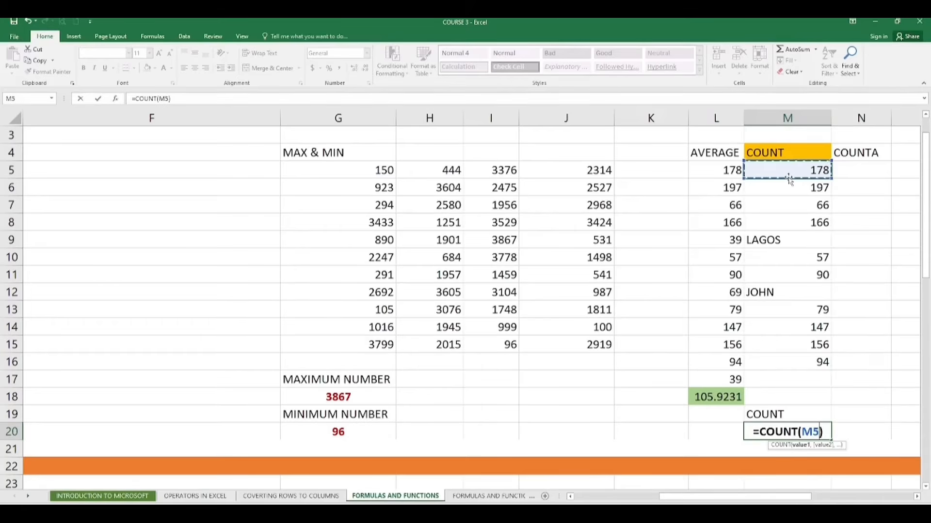
key(BackSpace)
key(BackSpace)
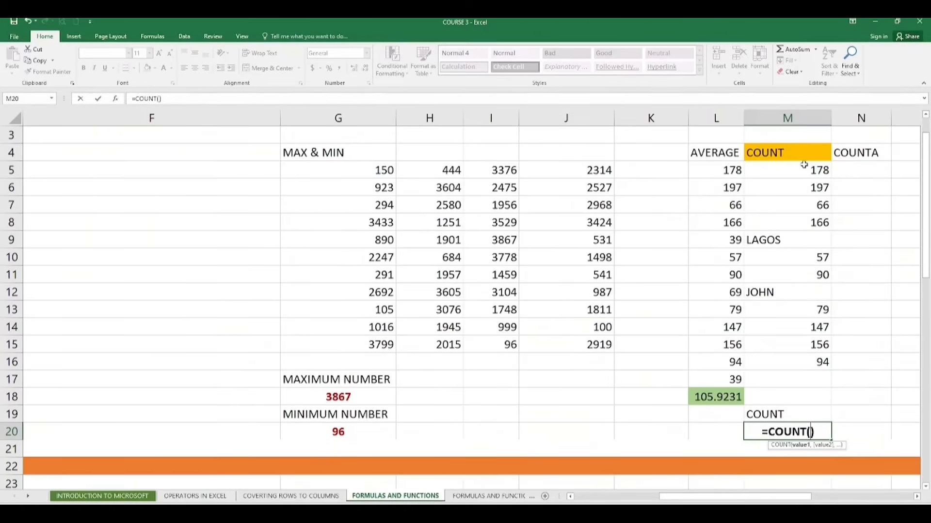
click(804, 166)
key(BackSpace)
key(BackSpace)
drag(801, 174, 823, 366)
key(Return)
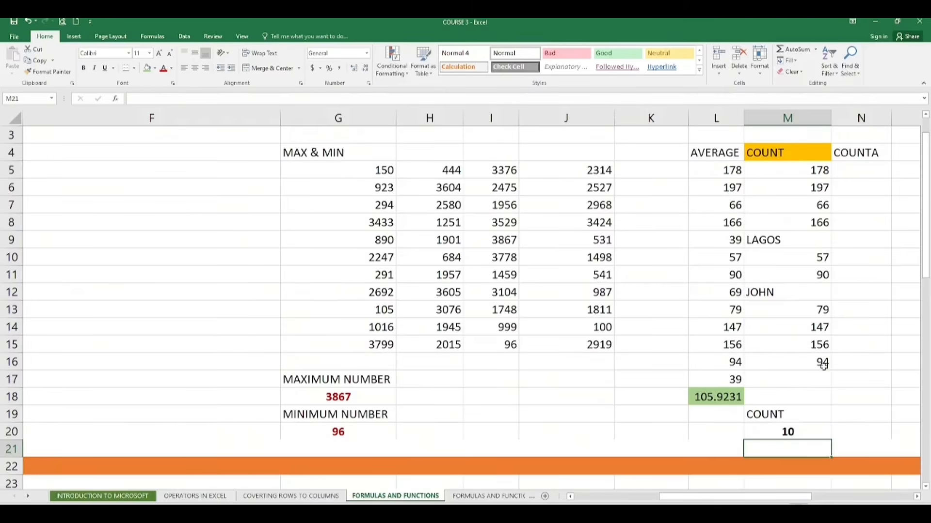
click(817, 52)
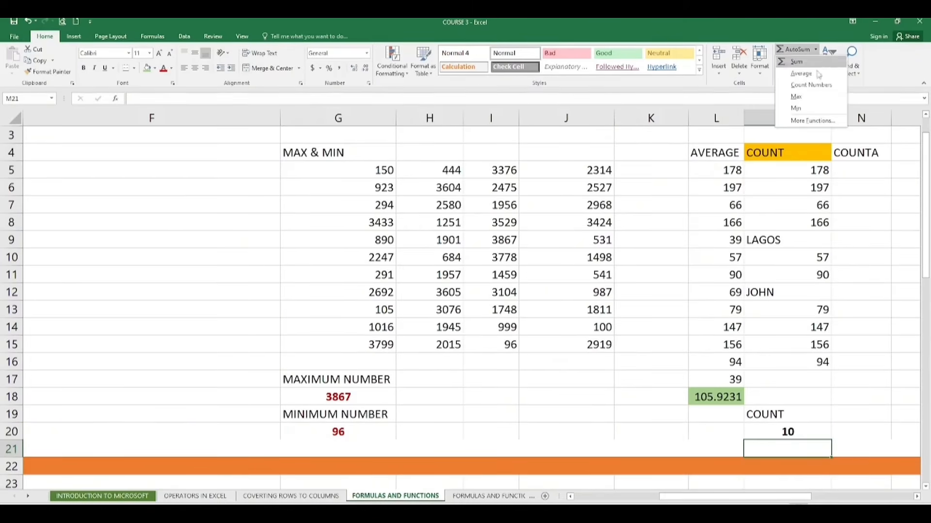
click(819, 116)
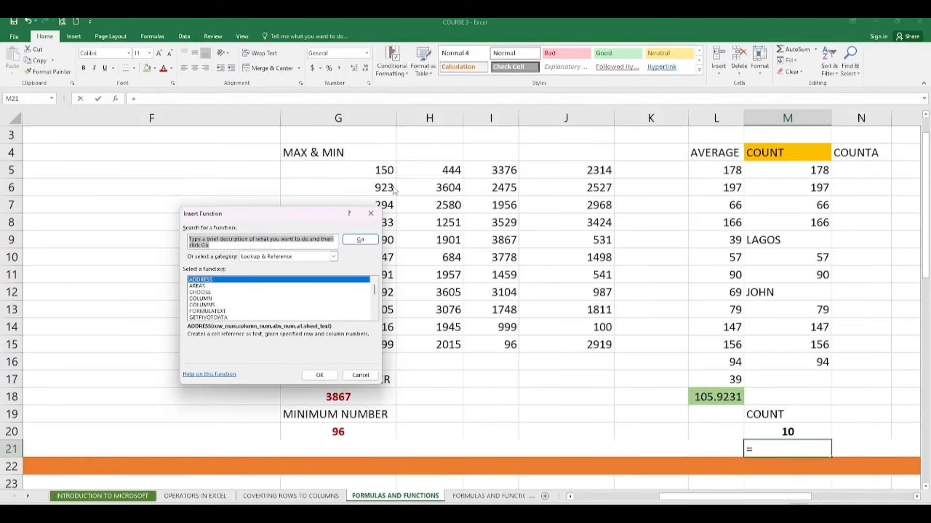
mouse_move(374, 290)
mouse_down()
mouse_move(376, 310)
mouse_move(376, 290)
mouse_up()
click(372, 218)
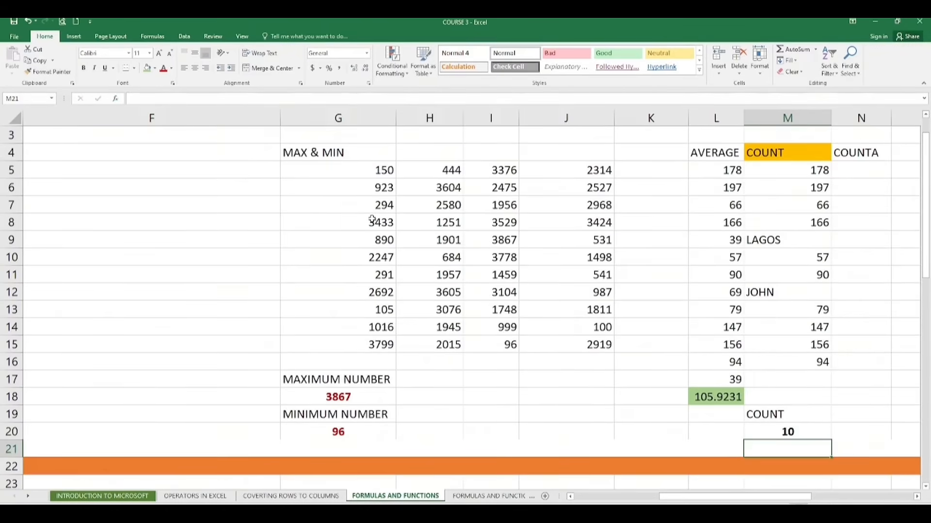
- Enter a COUNTA formula in N5 over the range M5:M16
click(855, 174)
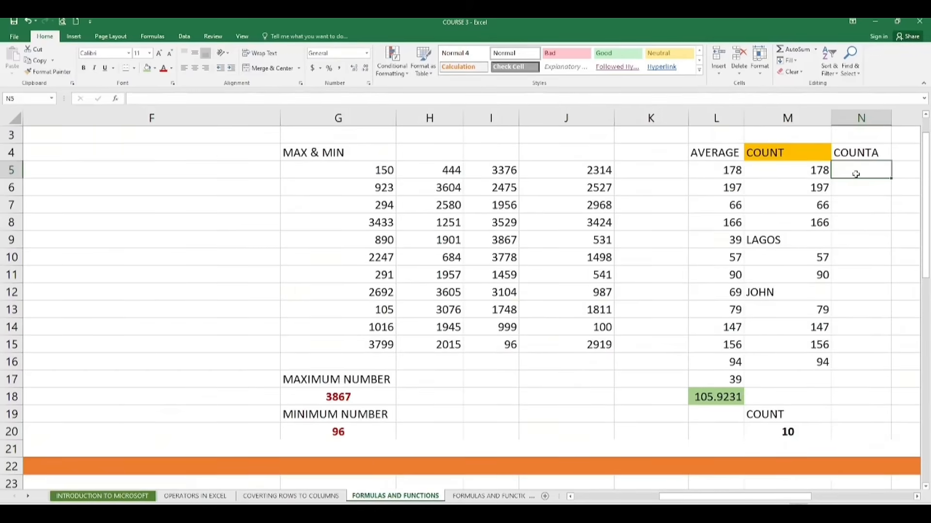
text(=)
text(CP)
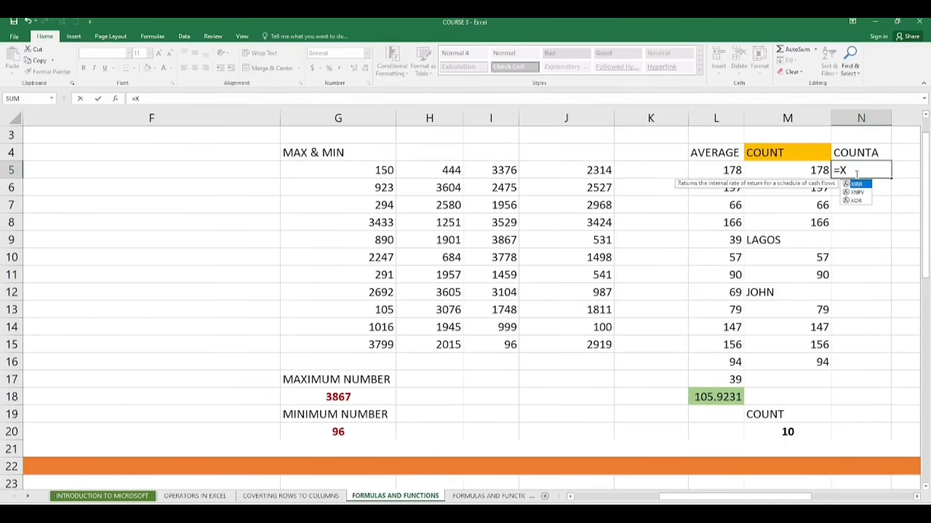
key(BackSpace)
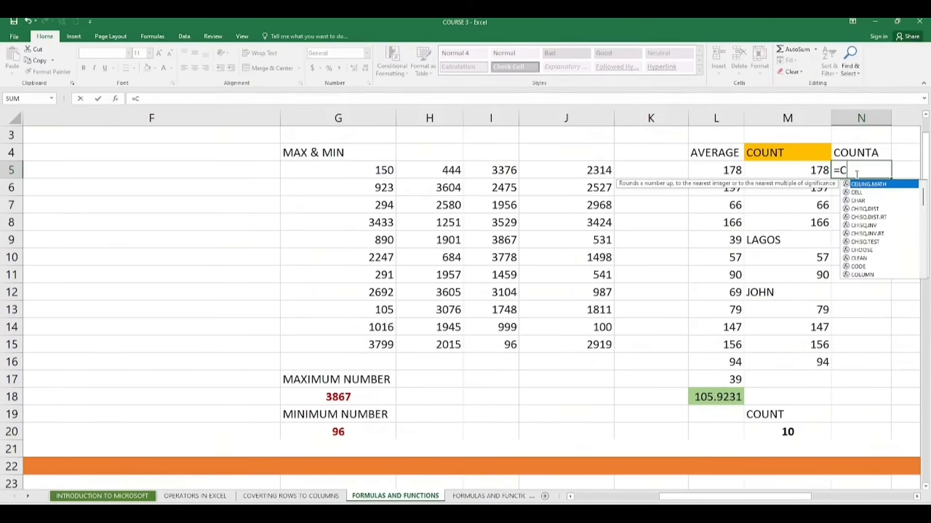
text(OUNT)
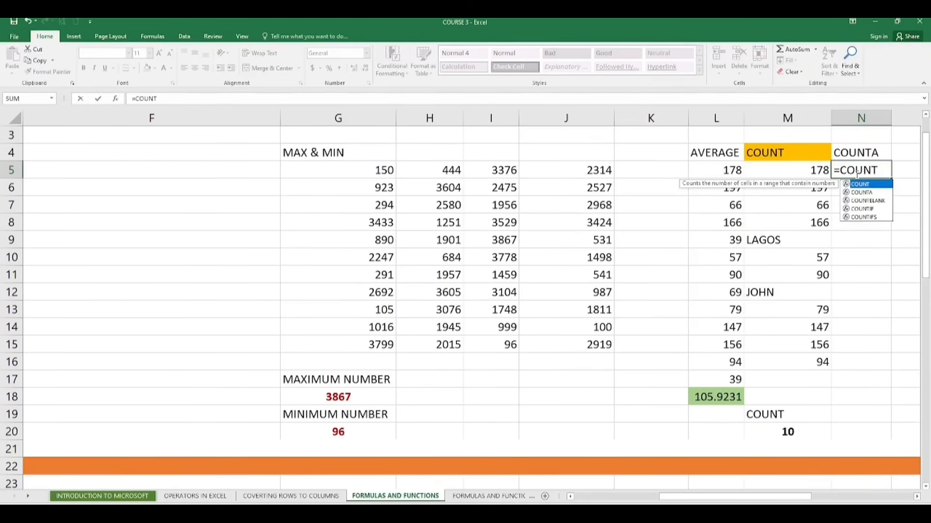
double_click(866, 192)
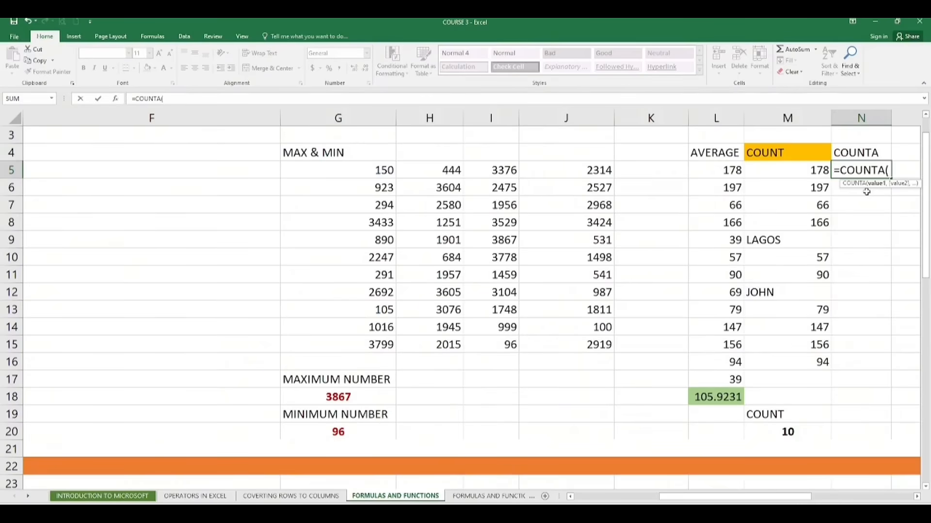
drag(801, 168, 814, 361)
key(Return)
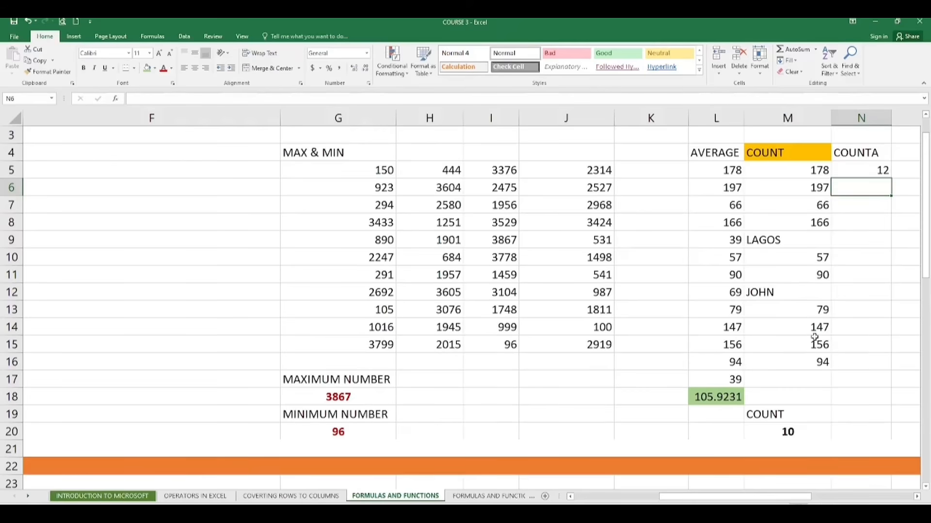
- Delete the 79 in M13, then enter a COUNTBLANK formula in N8 over M5:M16
click(822, 313)
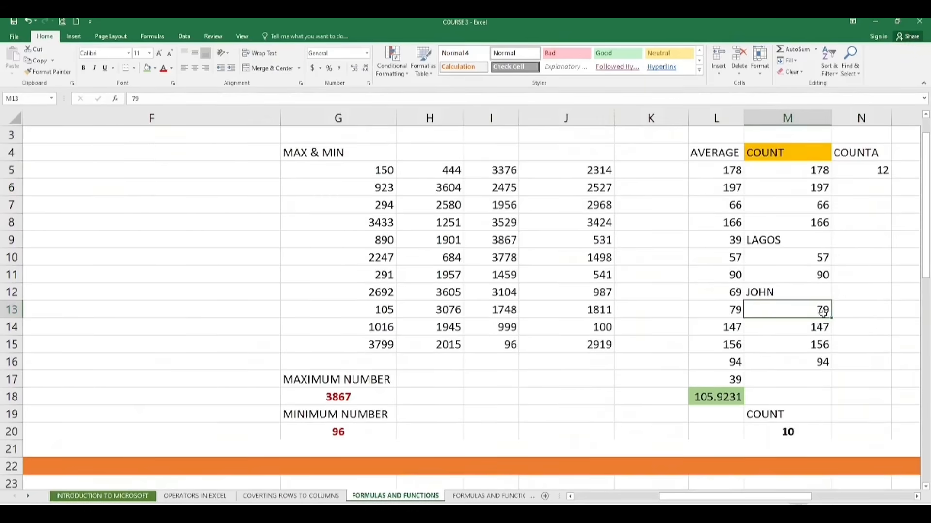
key(Delete)
click(859, 227)
text(=)
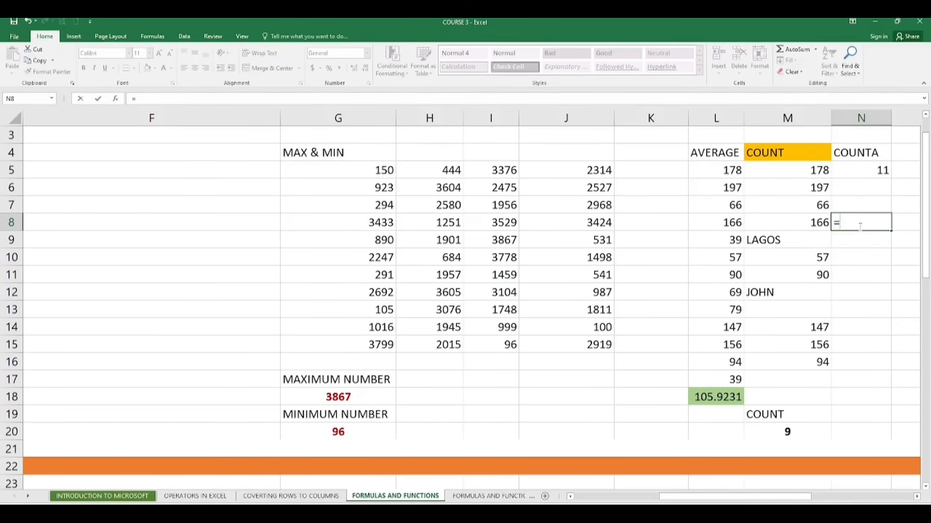
text(COUNT)
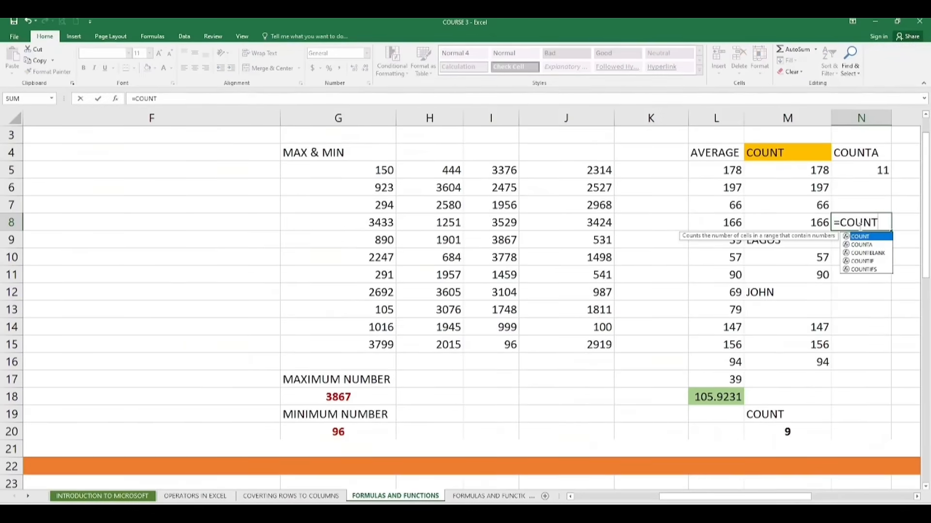
click(878, 254)
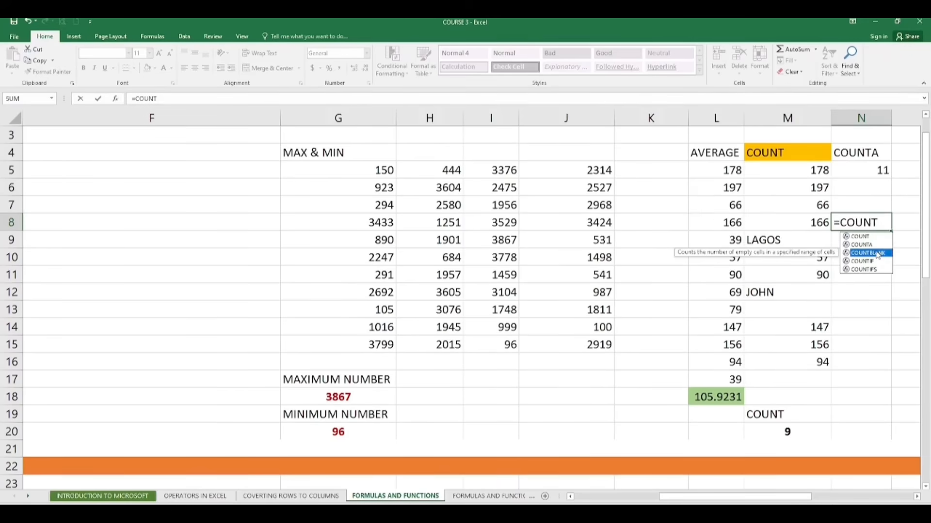
double_click(878, 254)
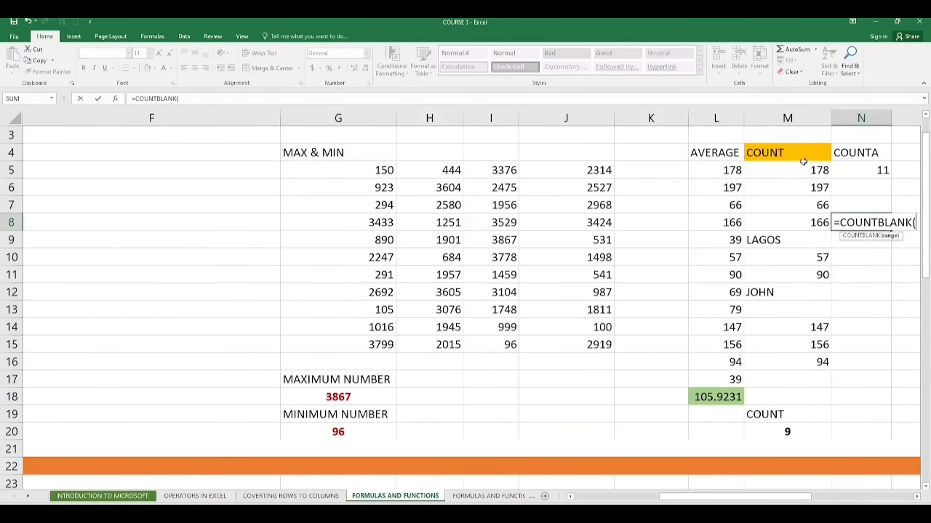
drag(803, 168, 817, 363)
key(Return)
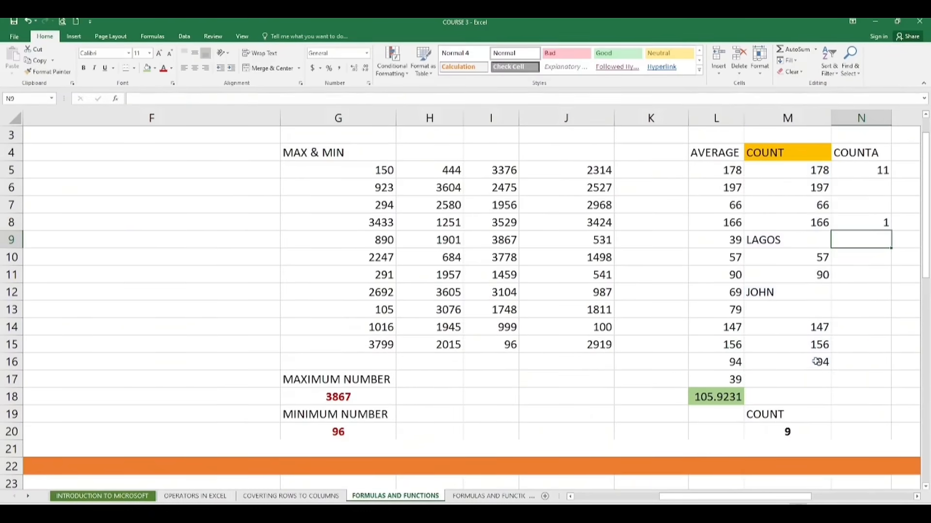
- Inspect the COUNTBLANK formula in N8 and the emptied M13 cell
click(876, 228)
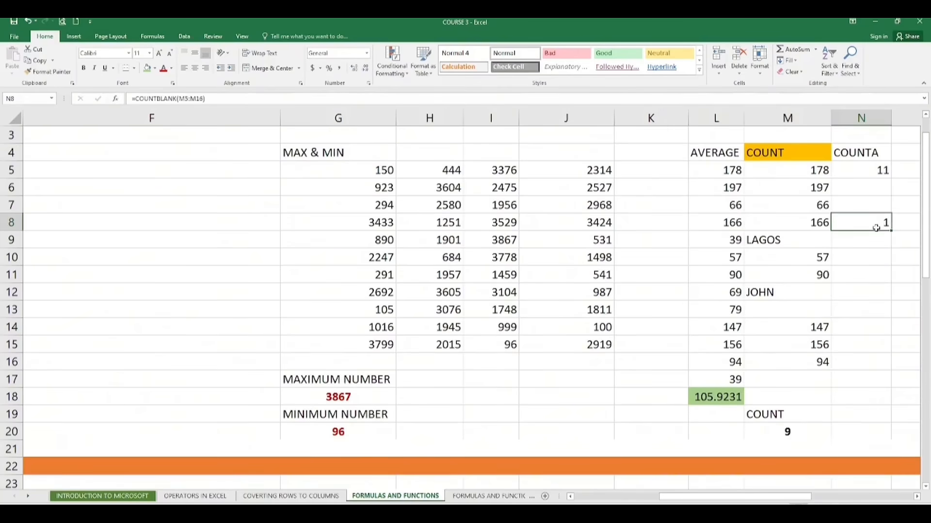
click(798, 314)
click(870, 227)
click(819, 304)
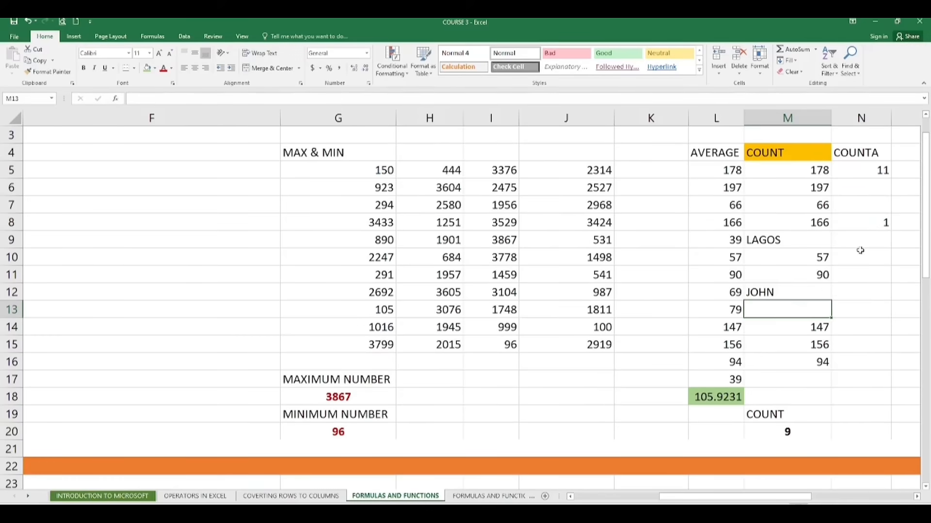
click(875, 222)
click(860, 309)
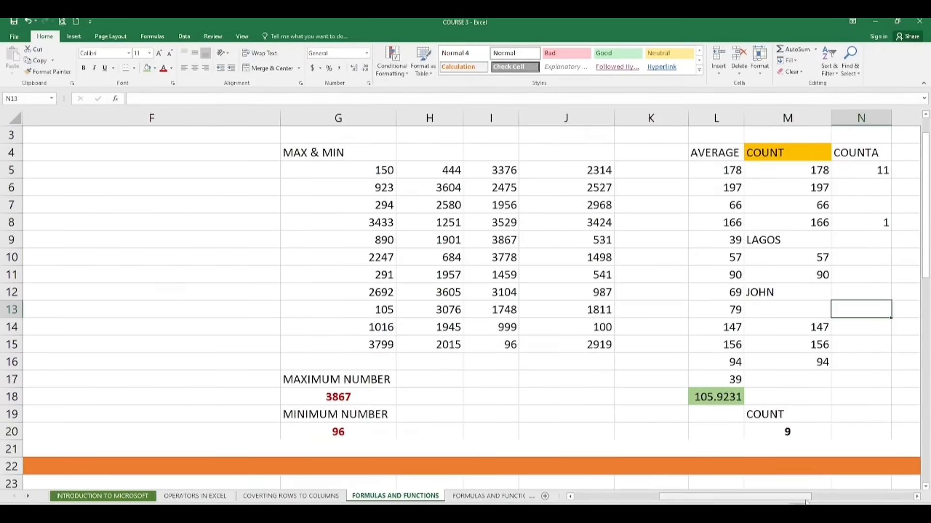
drag(807, 497, 906, 499)
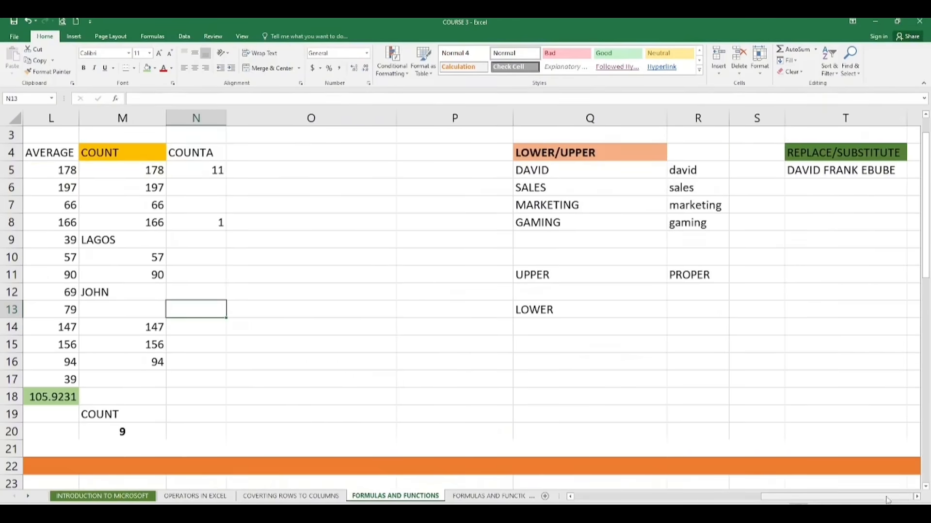
click(593, 174)
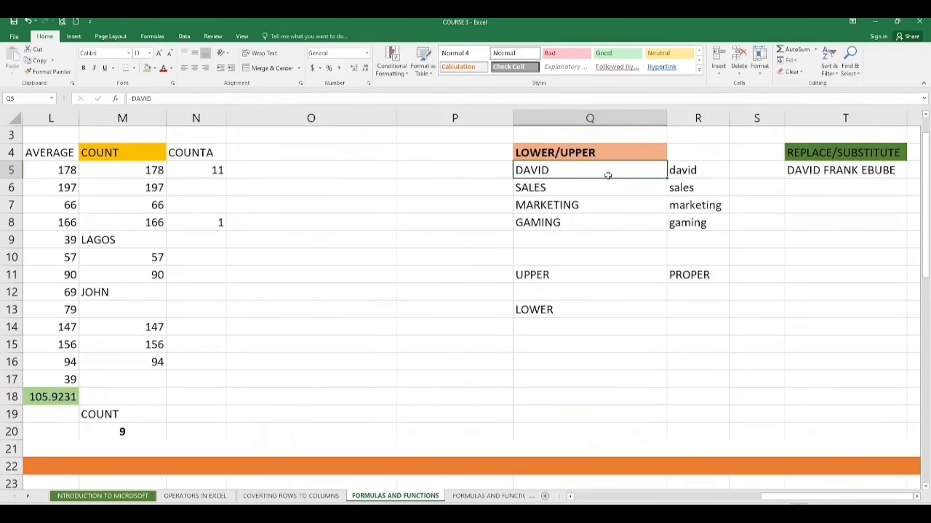
- Enter an UPPER formula in Q12 converting the text in R6 to capitals
click(539, 290)
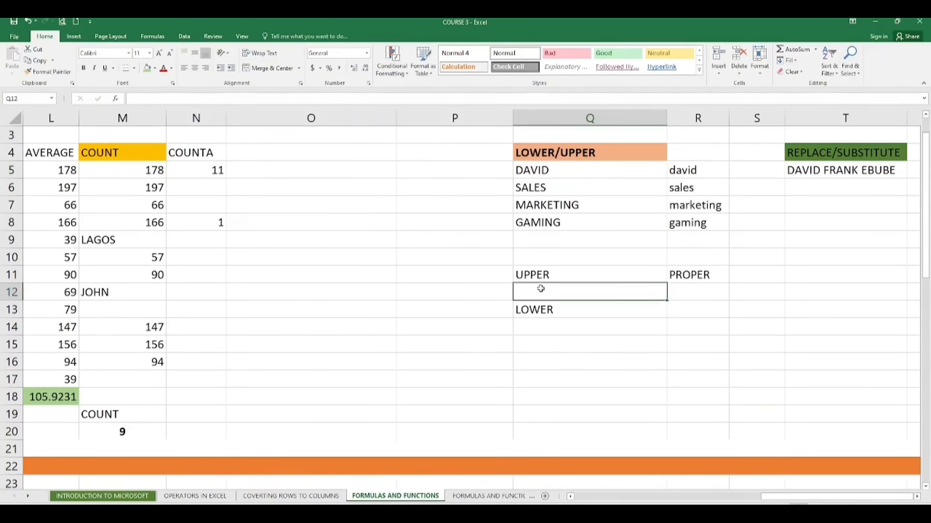
text(=LOWE)
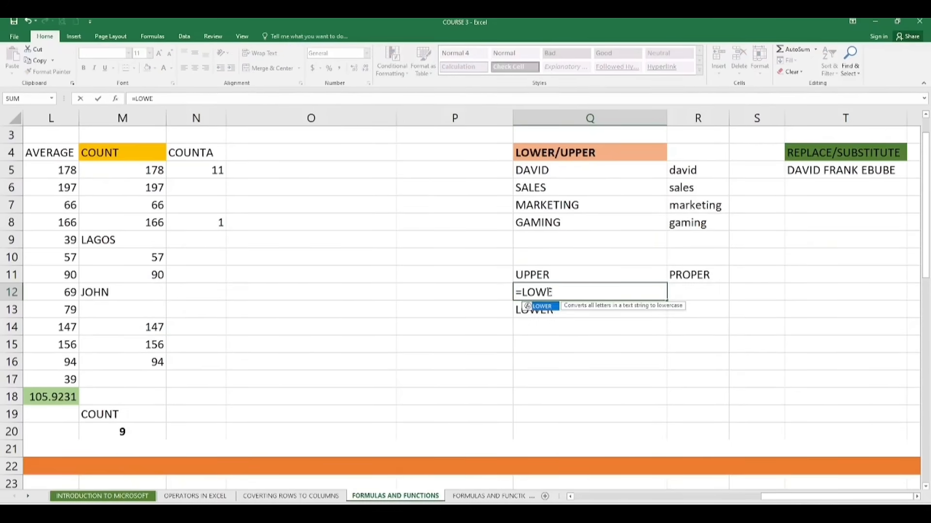
key(BackSpace)
key(BackSpace)
key(BackSpace)
key(BackSpace)
text(UPPER)
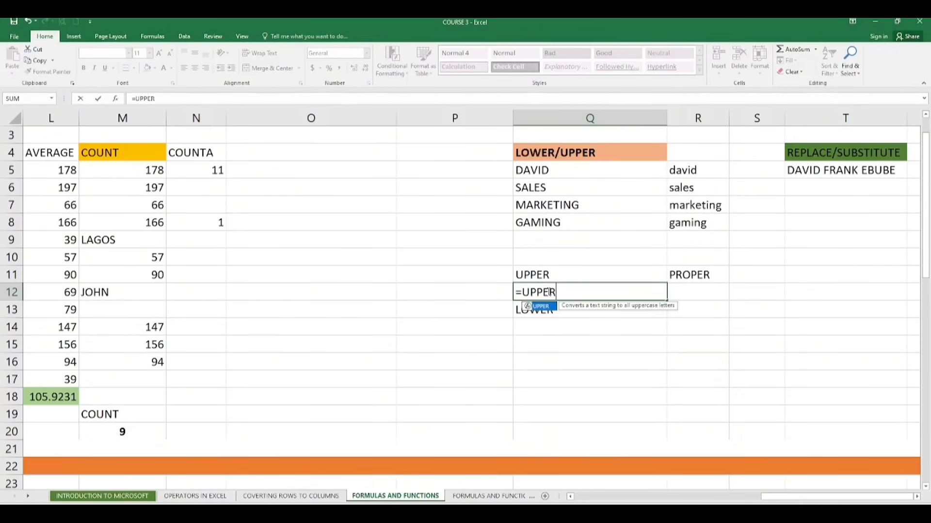
text(()
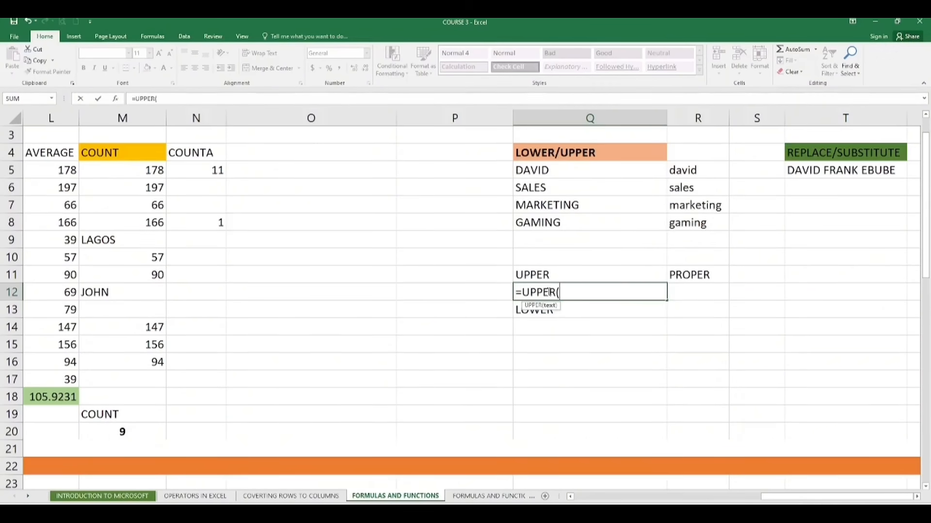
click(705, 189)
key(Return)
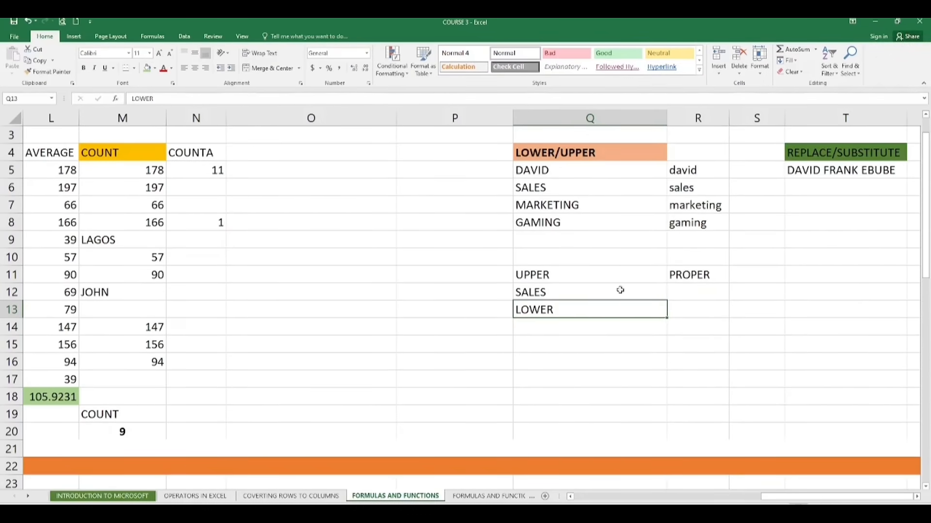
click(605, 292)
double_click(604, 292)
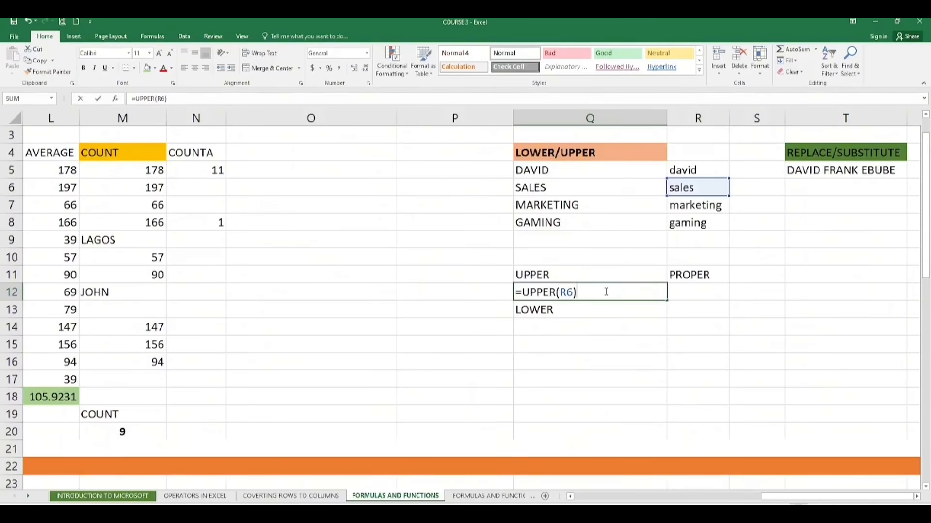
key(BackSpace)
key(BackSpace)
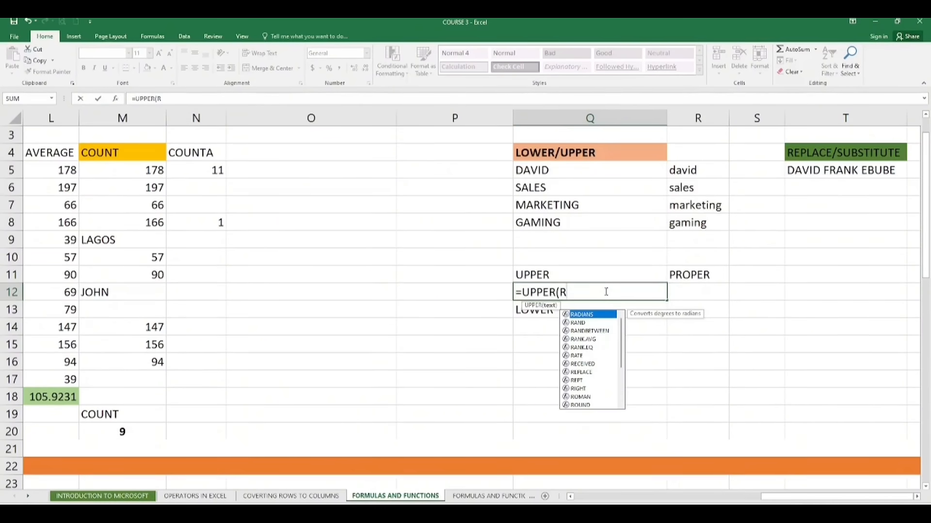
key(BackSpace)
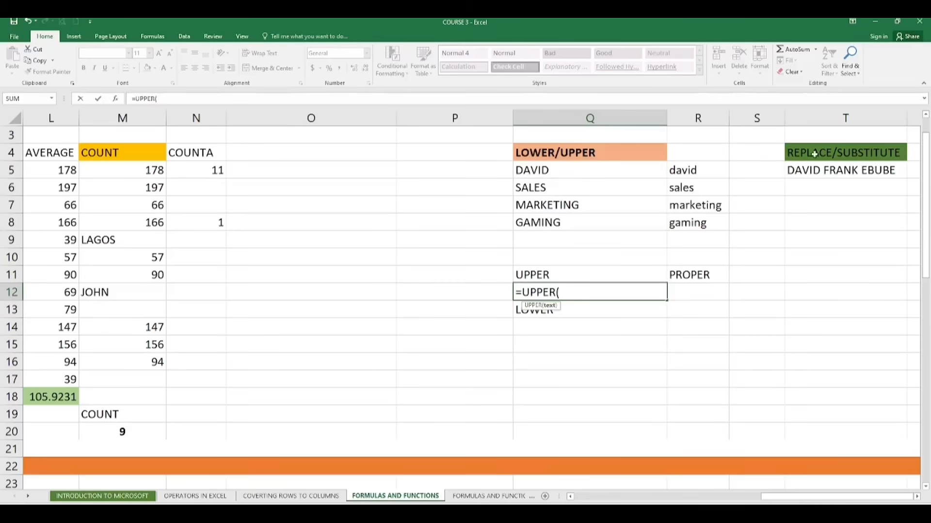
click(756, 168)
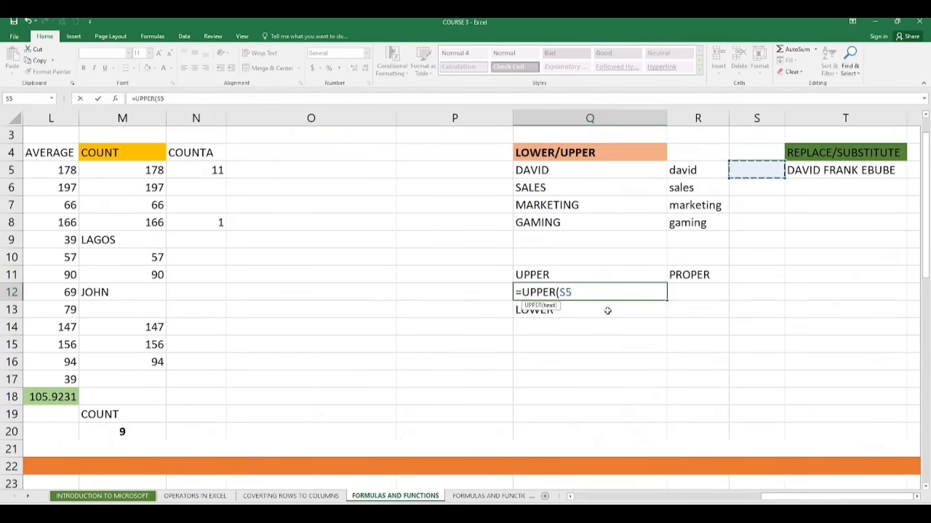
key(BackSpace)
key(BackSpace)
key(BackSpace)
key(BackSpace)
key(BackSpace)
key(BackSpace)
key(BackSpace)
key(BackSpace)
key(BackSpace)
key(Escape)
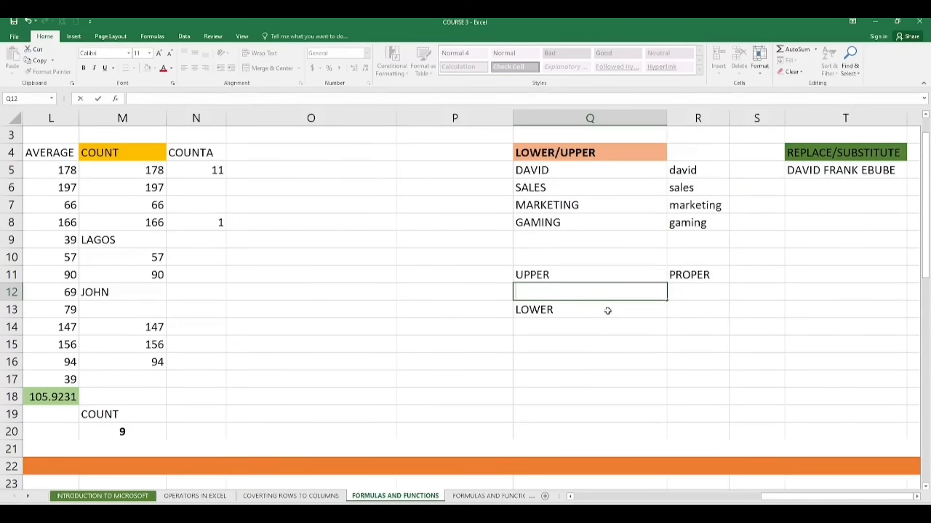
- Enter an UPPER formula in S5 on R5 and fill it down to S8
click(751, 169)
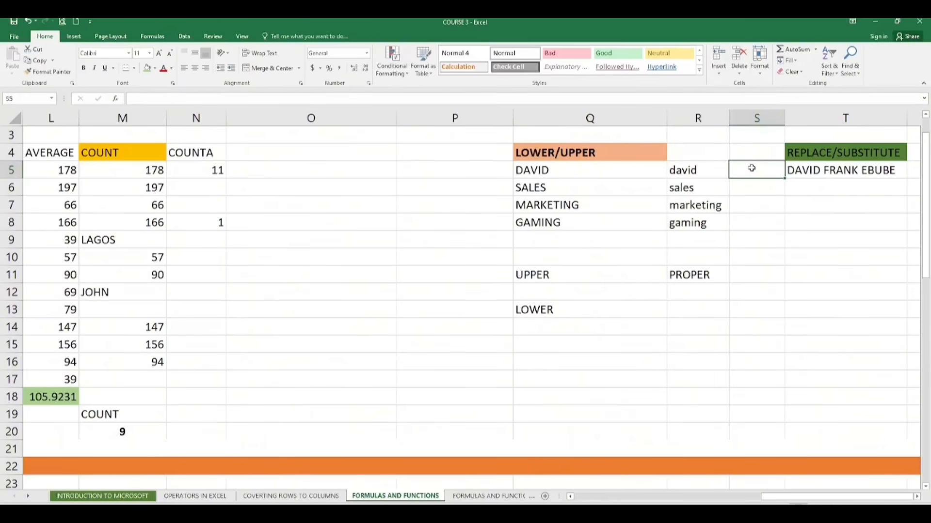
text(=)
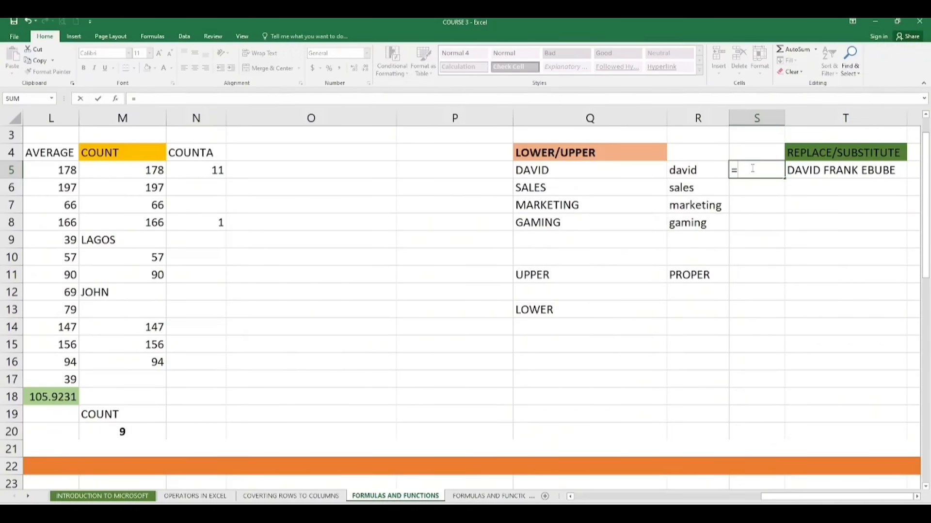
text(UPP)
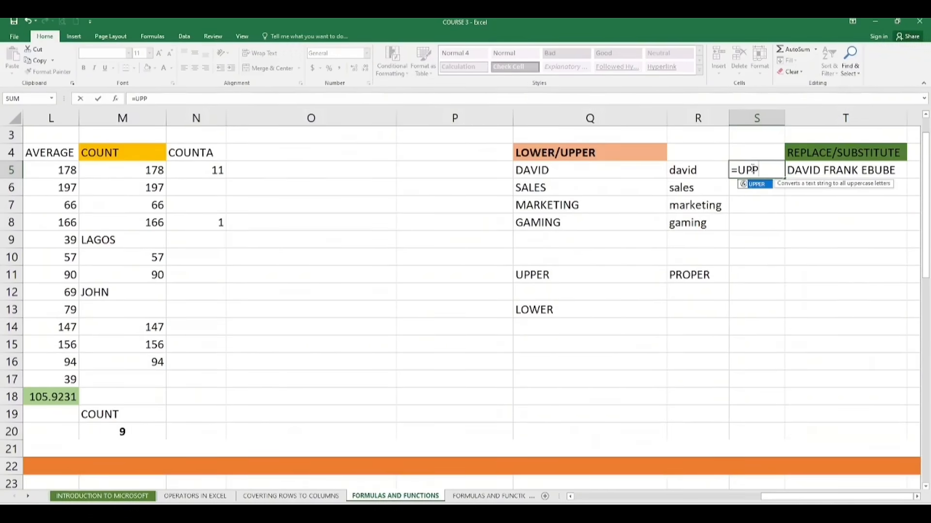
text(ER()
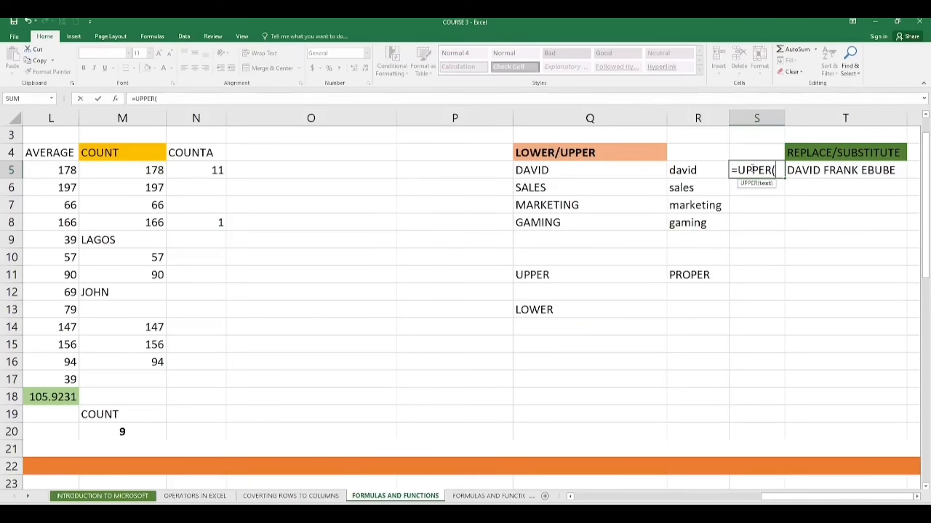
click(711, 170)
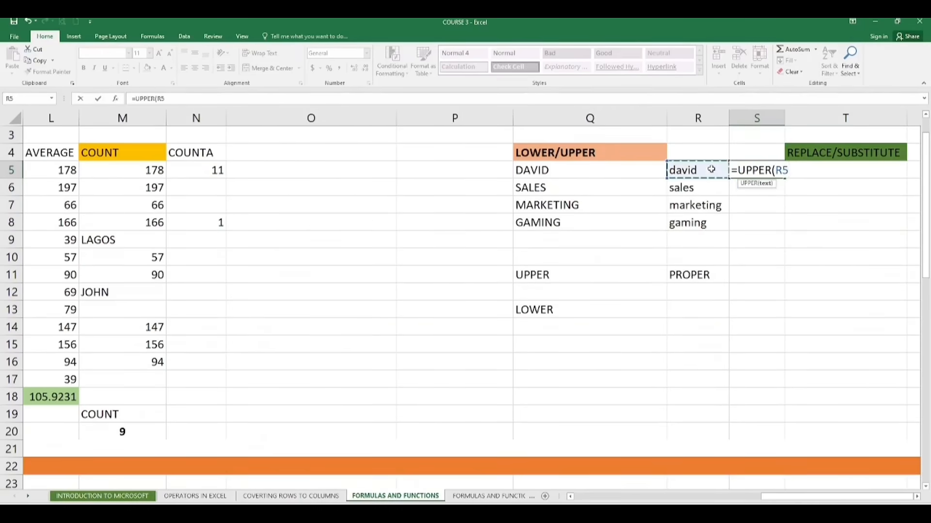
key(Return)
click(745, 170)
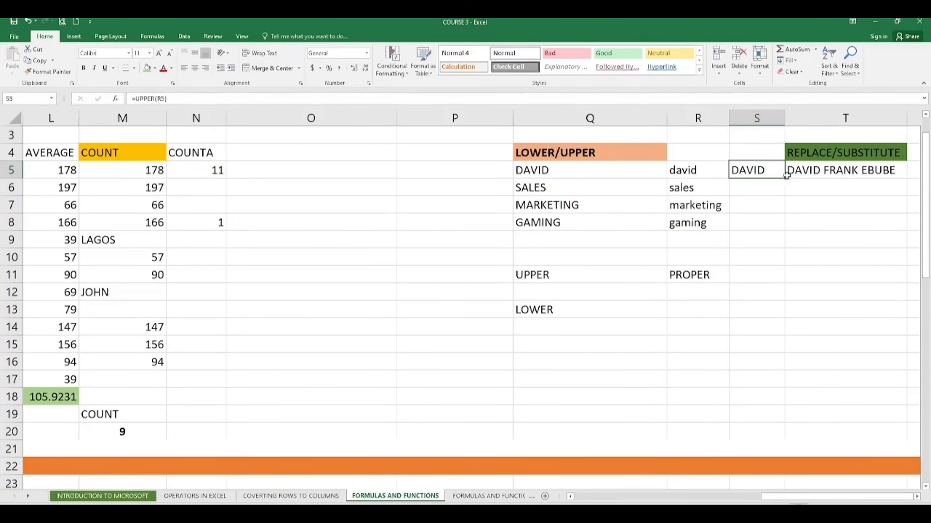
drag(784, 178, 779, 237)
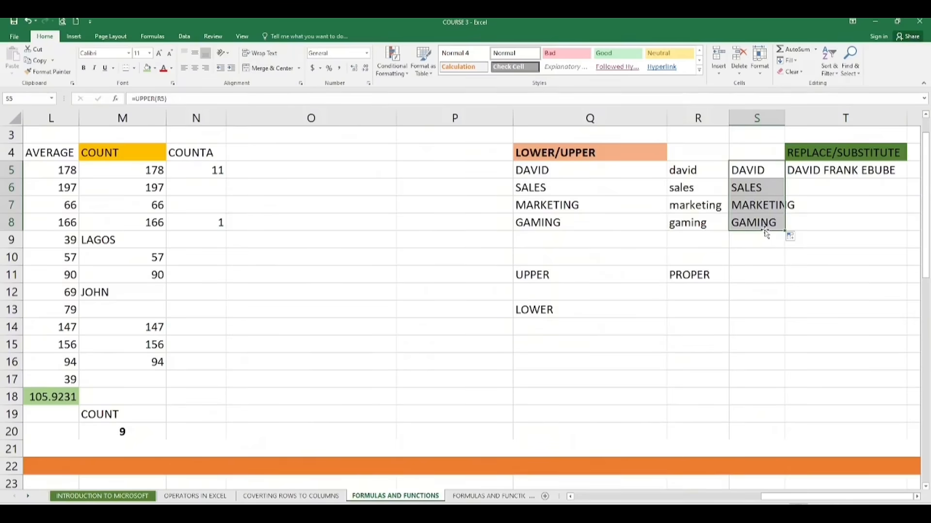
- Enter a LOWER formula in Q14 converting the text in Q5 to lowercase
click(530, 328)
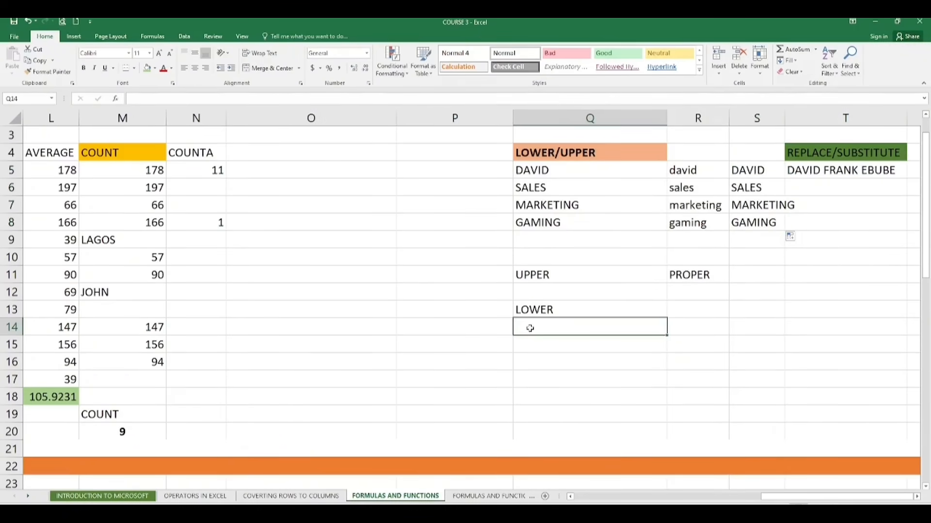
text(=LOWER)
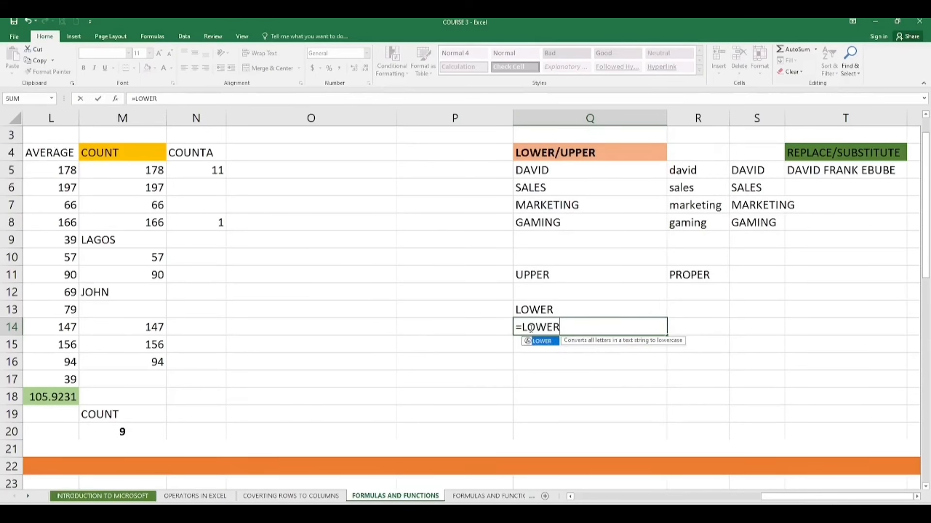
text(()
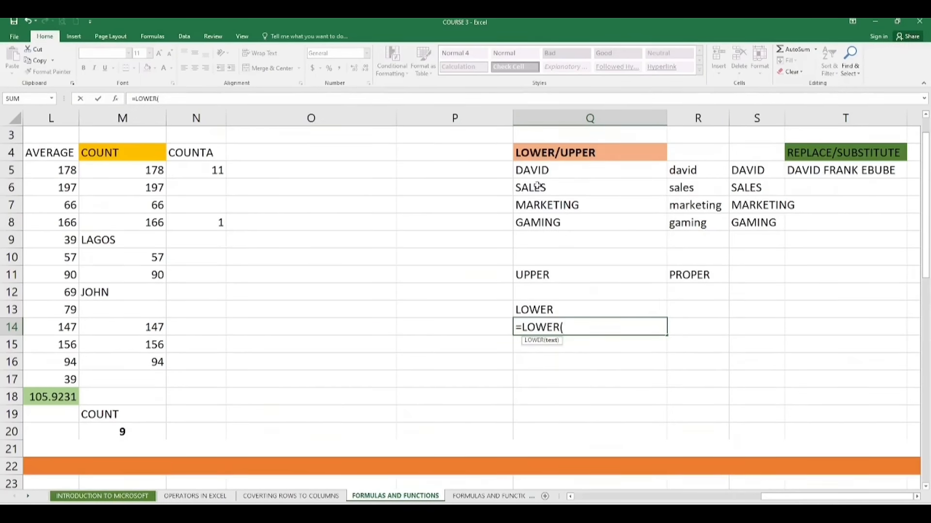
click(564, 171)
key(Return)
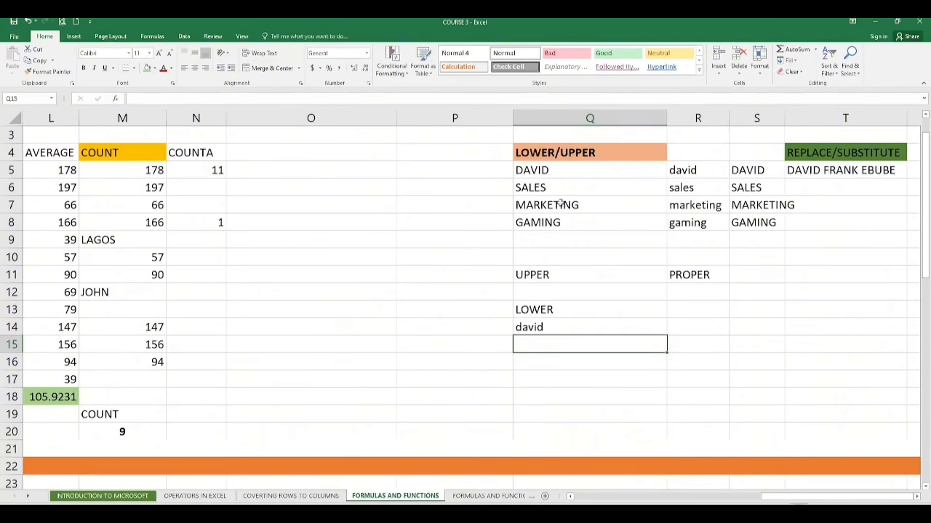
click(548, 326)
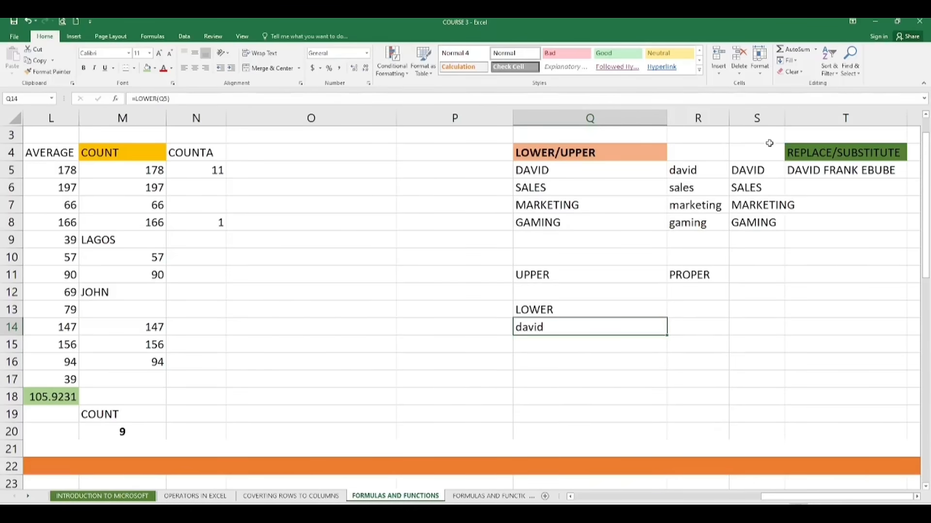
- Autofit the width of column S to its contents
double_click(784, 117)
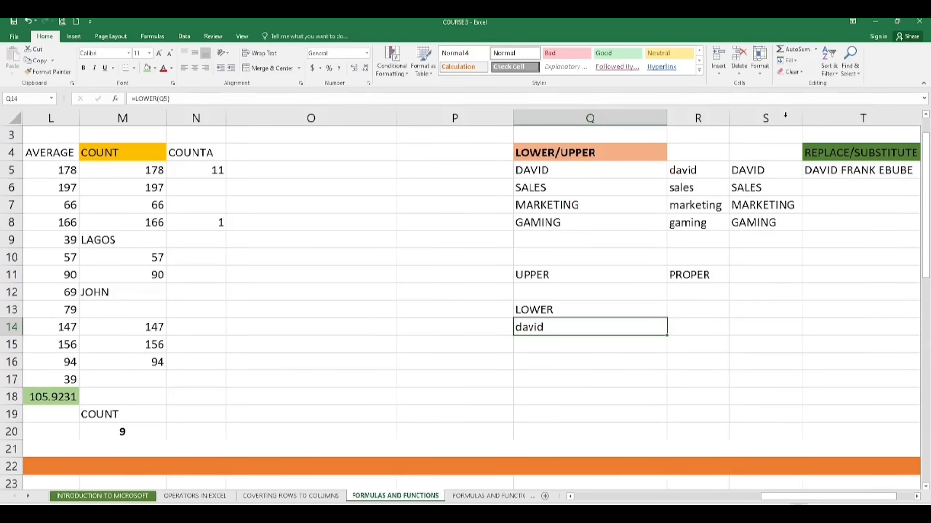
click(690, 328)
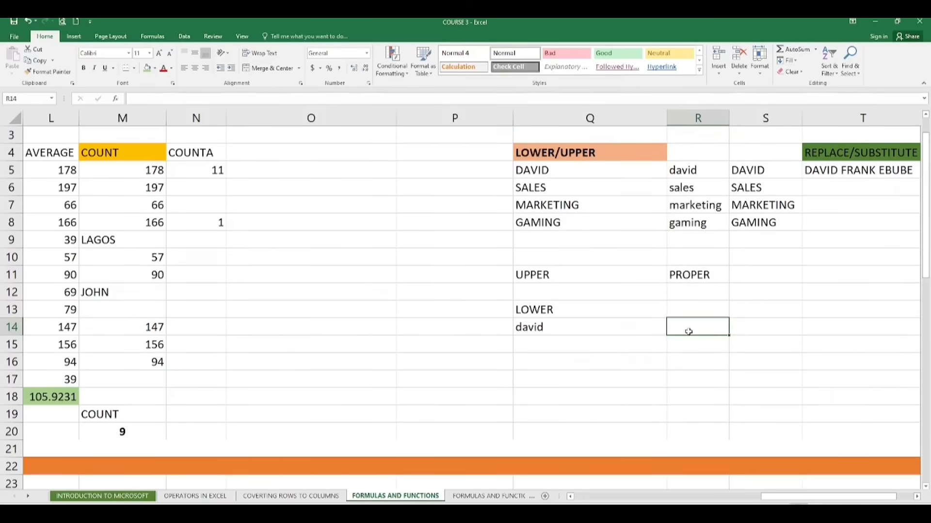
- Enter a PROPER formula in R12 converting the text in R5 to proper case
click(698, 290)
text(=P)
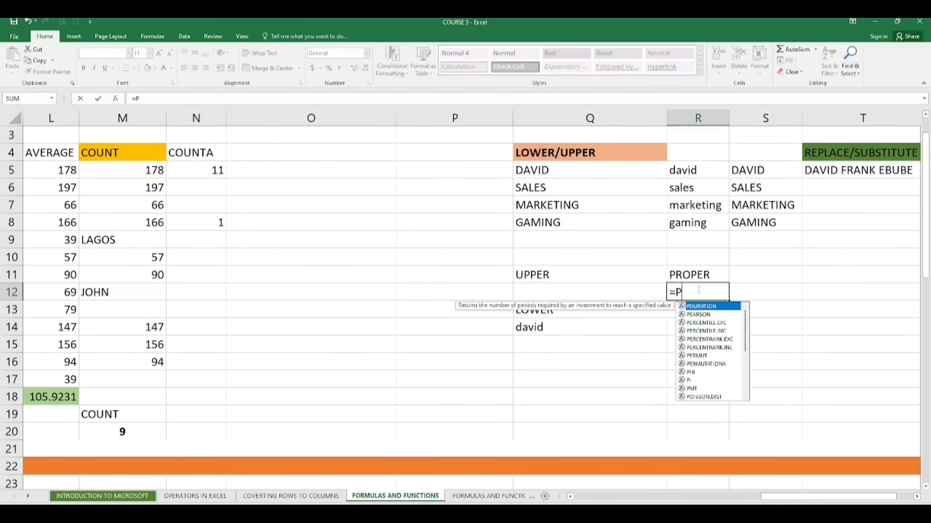
text(ROPER)
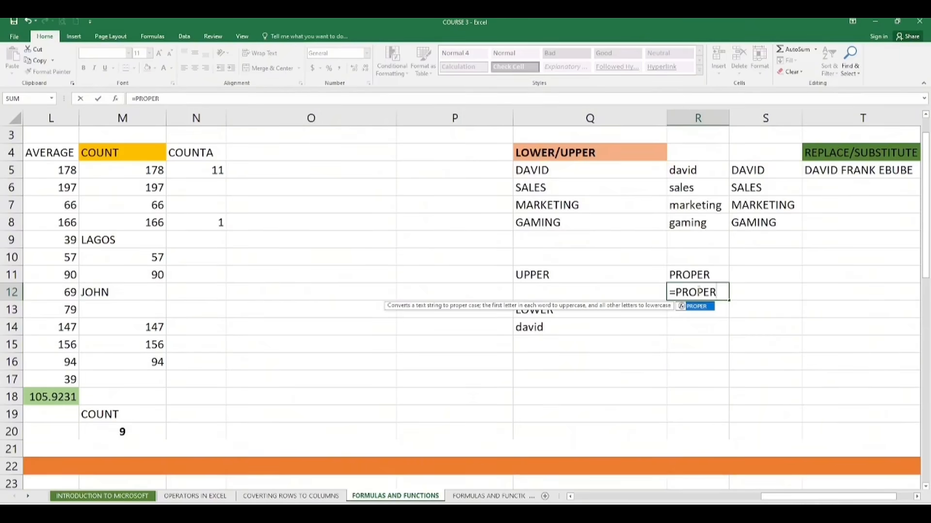
text(()
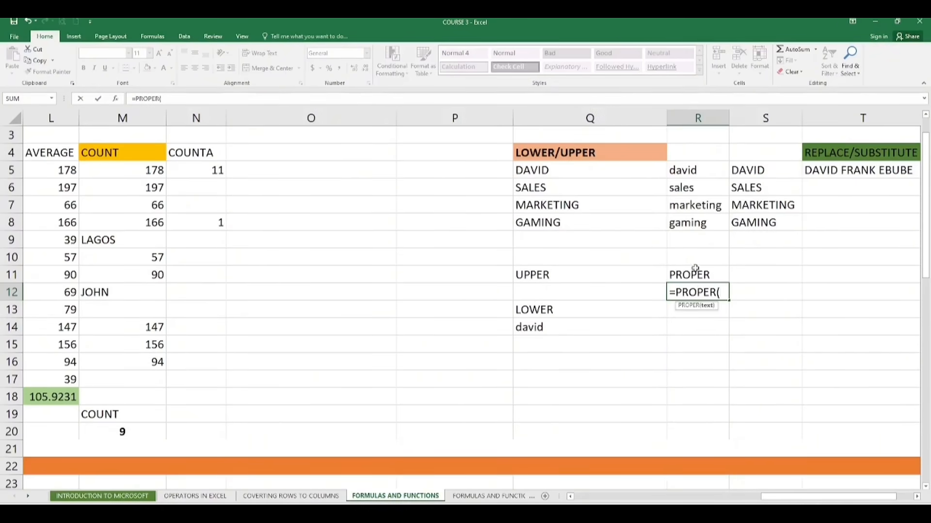
click(691, 170)
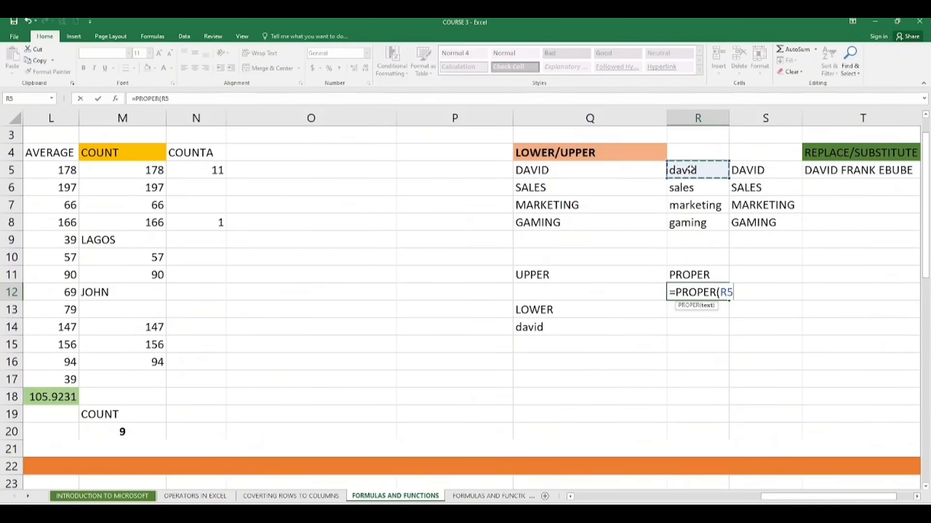
key(Return)
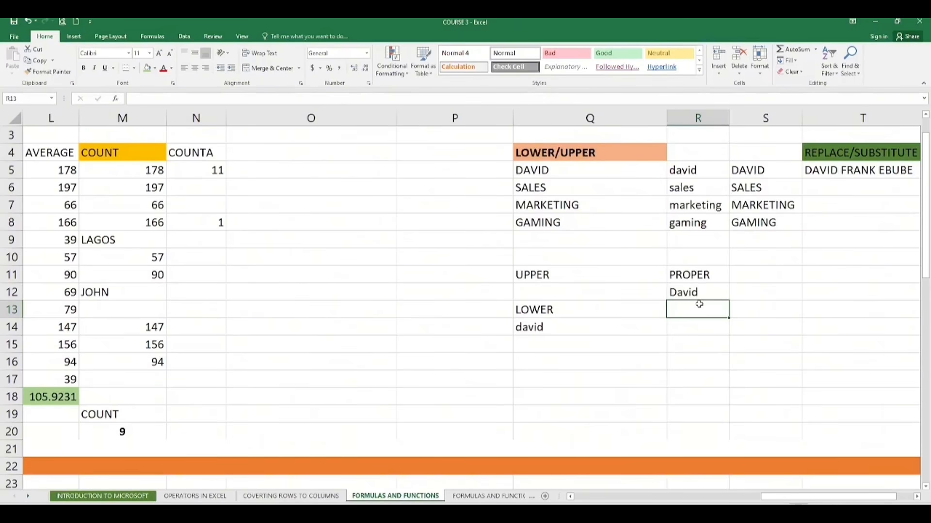
drag(872, 495, 889, 496)
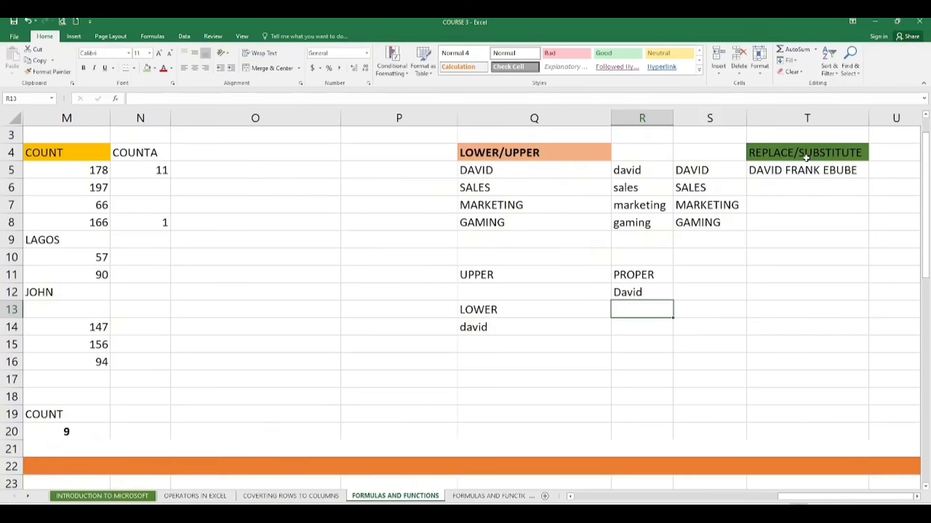
click(806, 179)
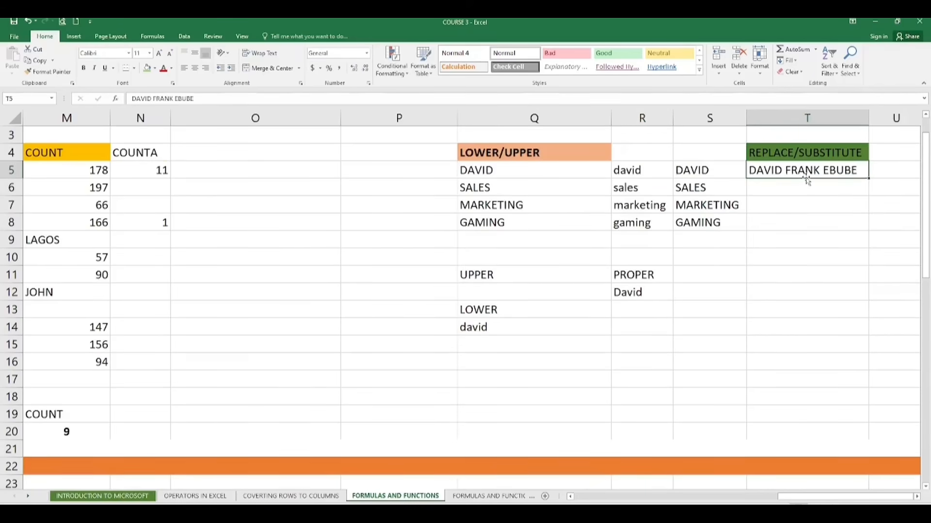